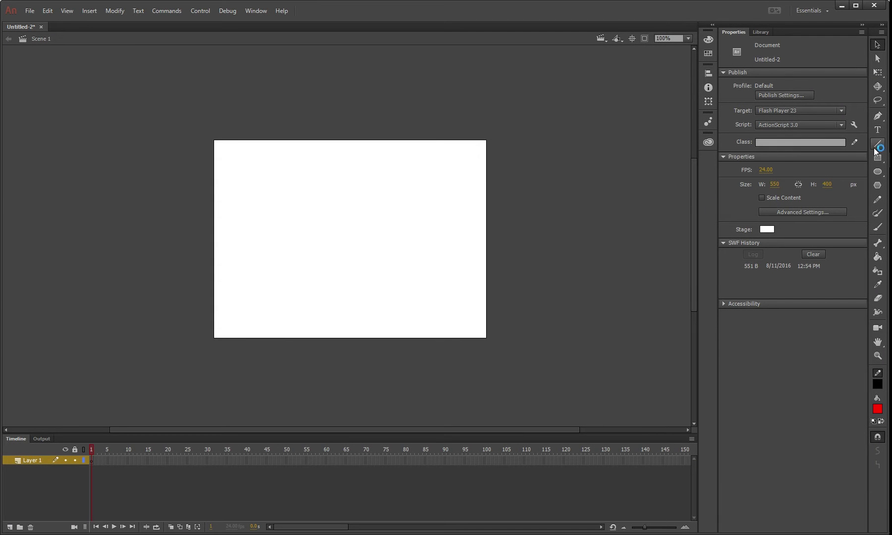
Paint a short black brush stroke on frame 1 with the Paint Brush tool.
left_click(878, 212)
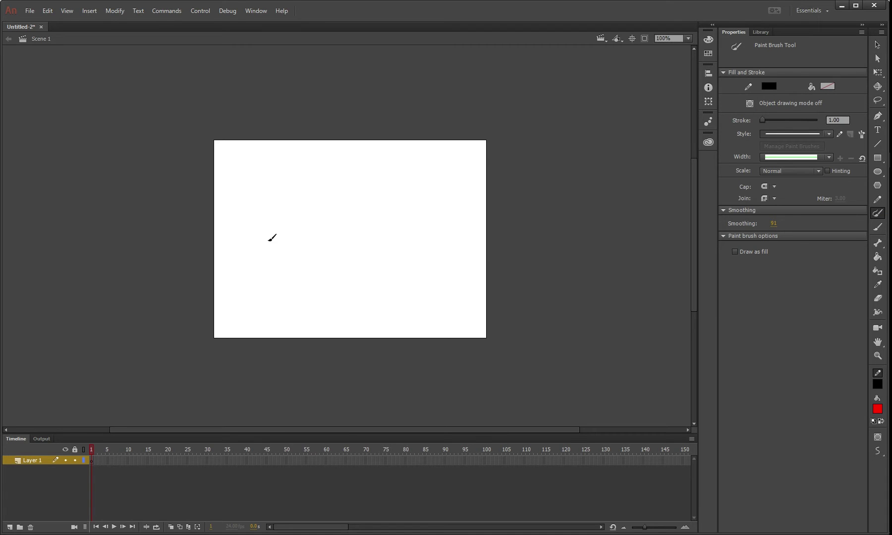
left_click(92, 463)
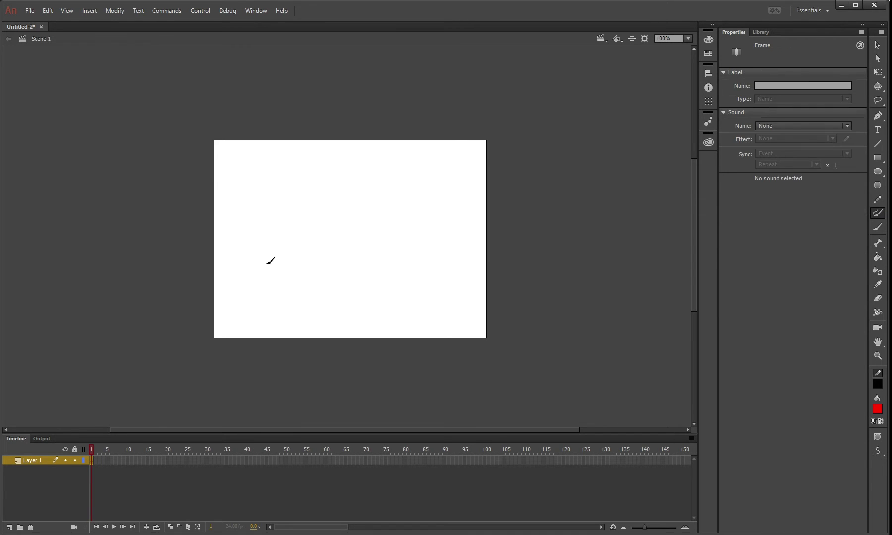
left_click(253, 188)
left_click_drag(257, 193, 271, 221)
Add keyframes with F6, extending the wavy line each time, then scrub back to frame 1.
key("F6")
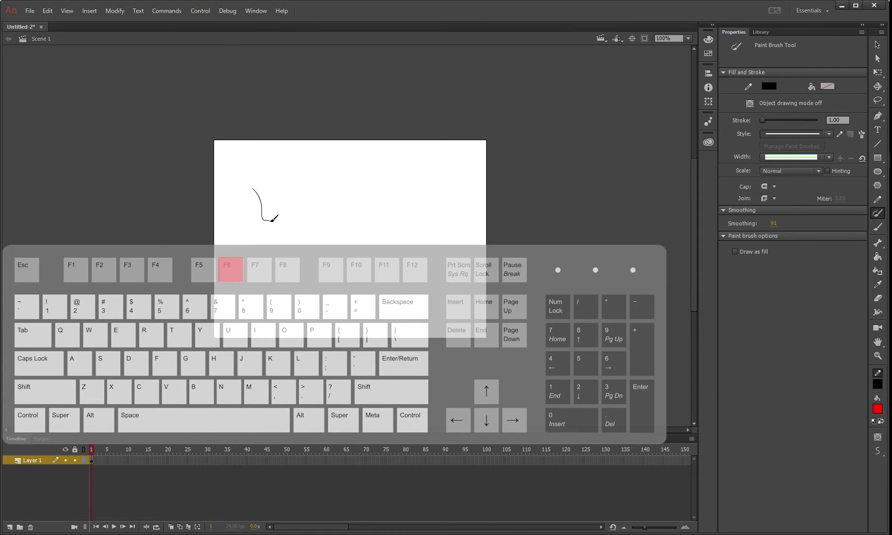
mouse_move(268, 220)
left_mouse_down()
mouse_move(313, 196)
mouse_move(338, 203)
mouse_move(348, 223)
mouse_move(369, 232)
mouse_move(401, 217)
mouse_move(434, 174)
left_mouse_up()
key("F6")
key("F6")
key("F6")
key("F6")
key("F6")
key("F6")
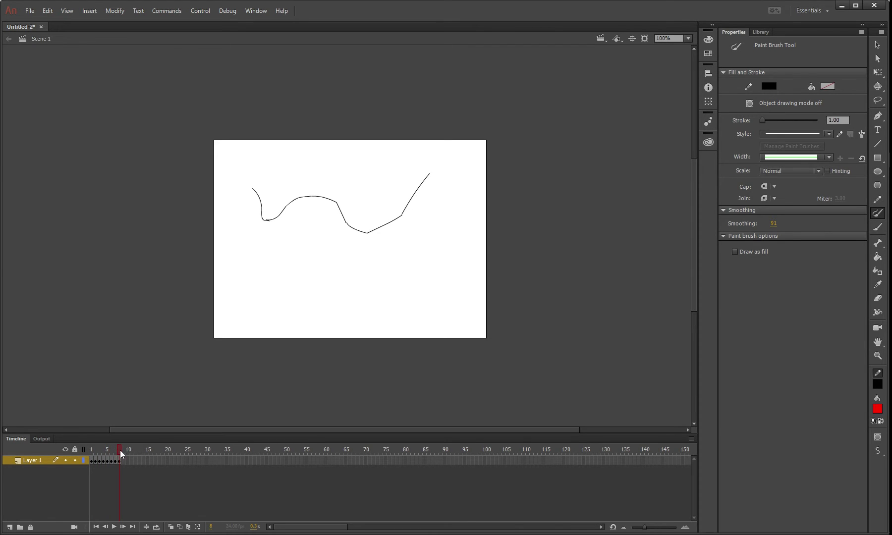
mouse_move(119, 453)
left_mouse_down()
mouse_move(85, 463)
mouse_move(131, 460)
mouse_move(90, 458)
mouse_move(124, 457)
mouse_move(92, 464)
mouse_move(121, 461)
mouse_move(104, 457)
left_mouse_up()
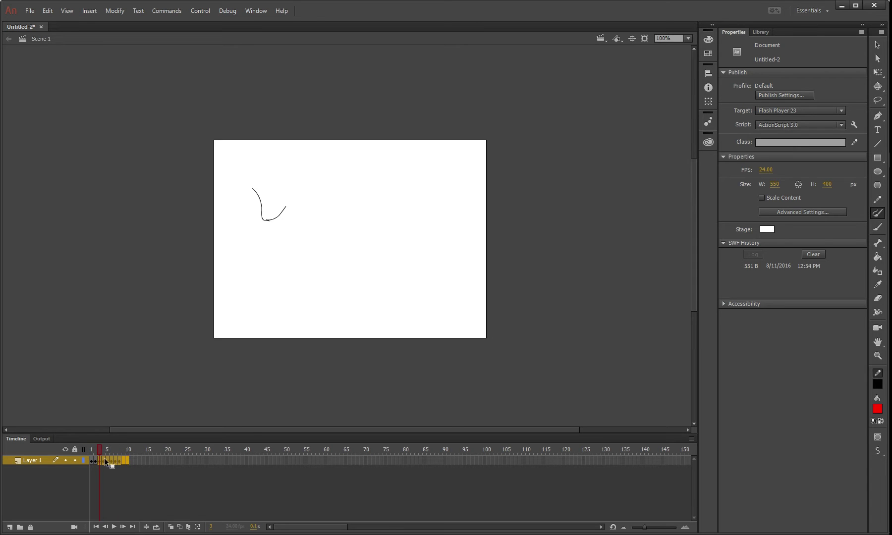
Remove all frames after frame 1 and delete the remaining brush stroke.
right_click(105, 458)
left_click(147, 238)
left_click(94, 460)
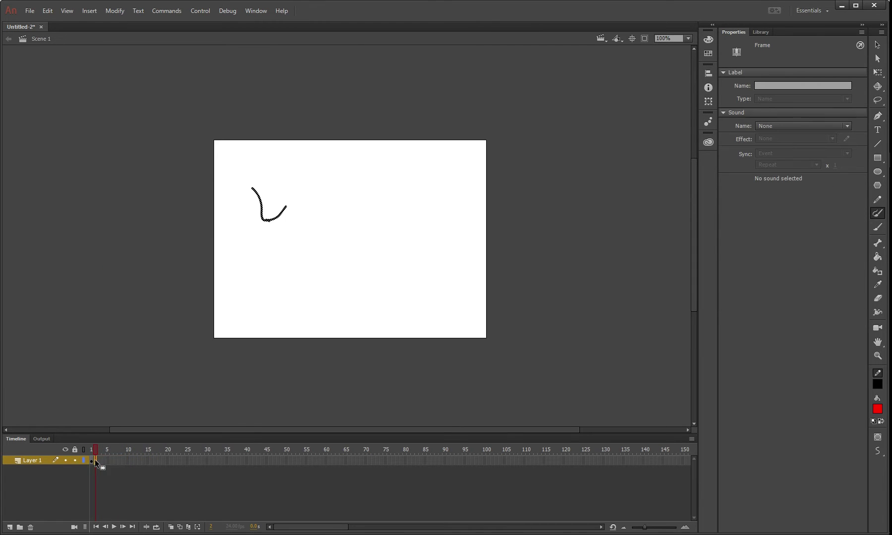
right_click(96, 460)
left_click(141, 245)
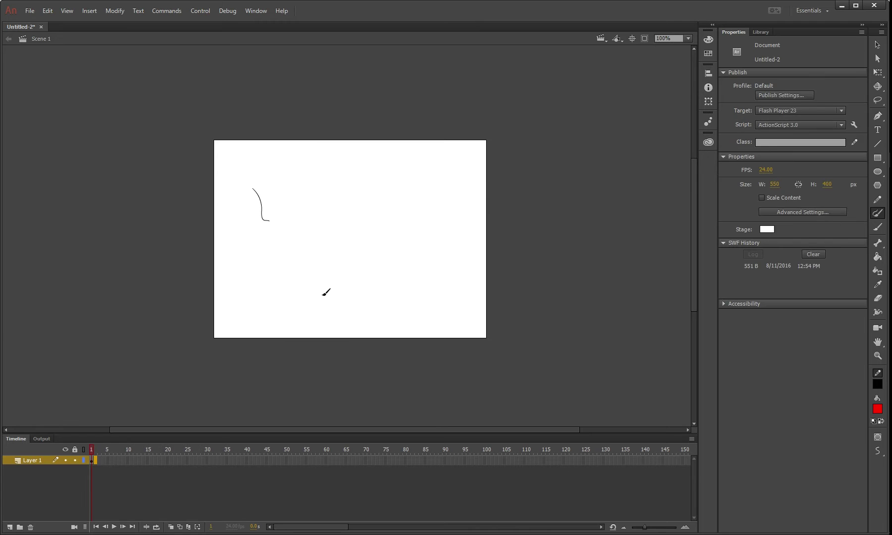
key("Delete")
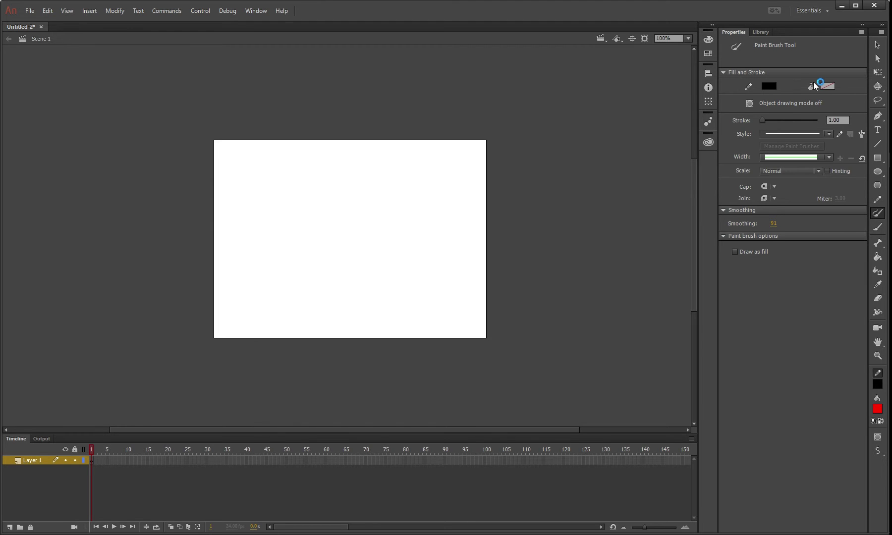
Draw a red, black-outlined rectangle near the stage centre and select it.
left_click(877, 158)
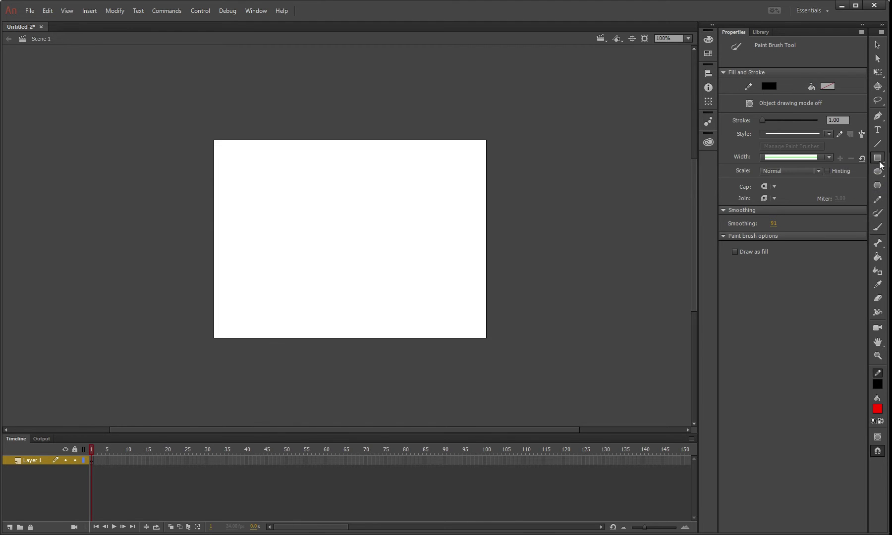
mouse_move(291, 217)
left_mouse_down()
mouse_move(384, 278)
mouse_move(409, 271)
left_mouse_up()
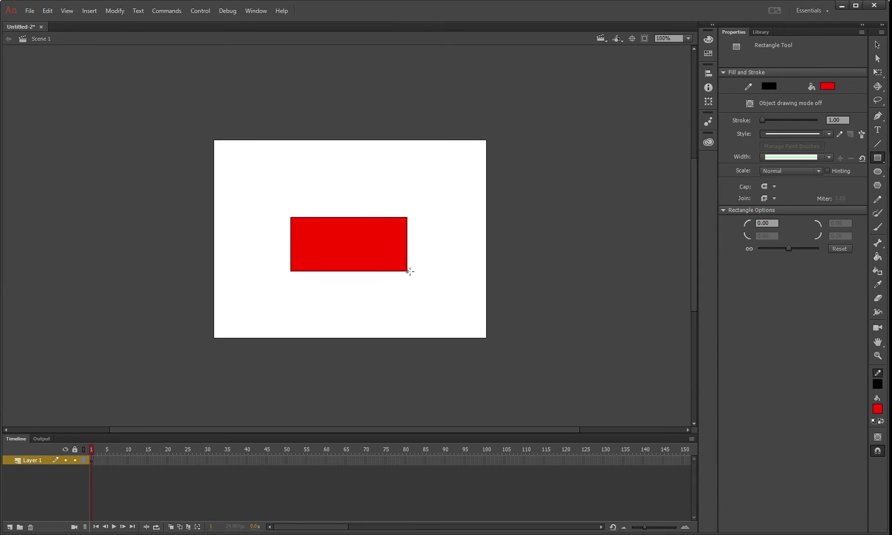
left_click(877, 45)
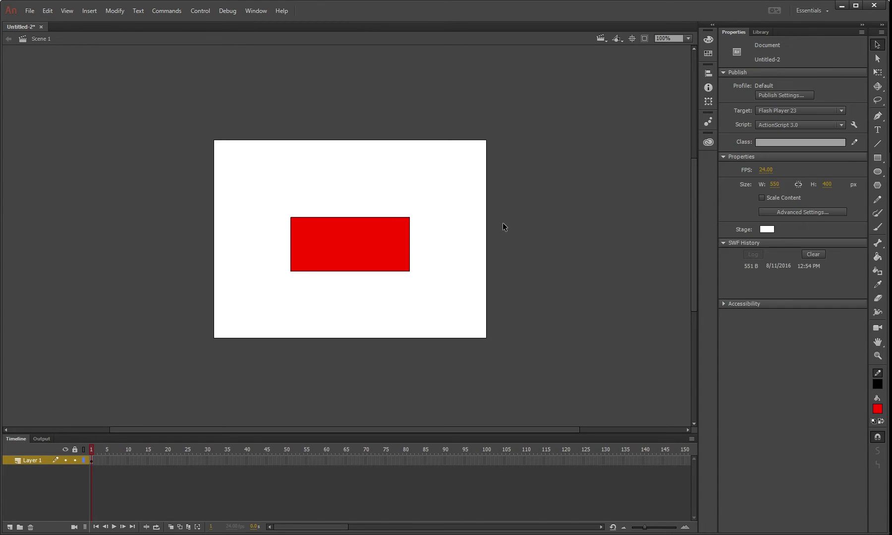
left_click_drag(466, 184, 197, 328)
Convert the rectangle to a Movie Clip symbol named redBoxMc.
right_click(349, 243)
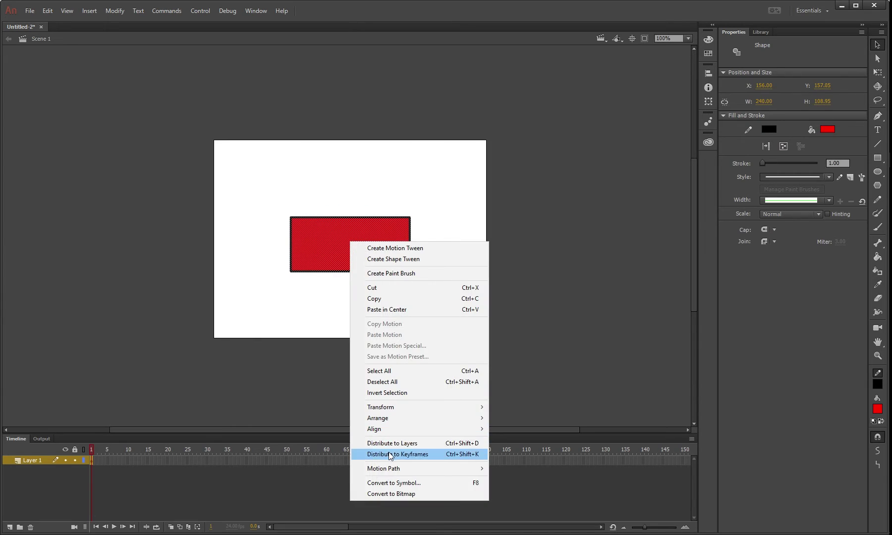
left_click(393, 483)
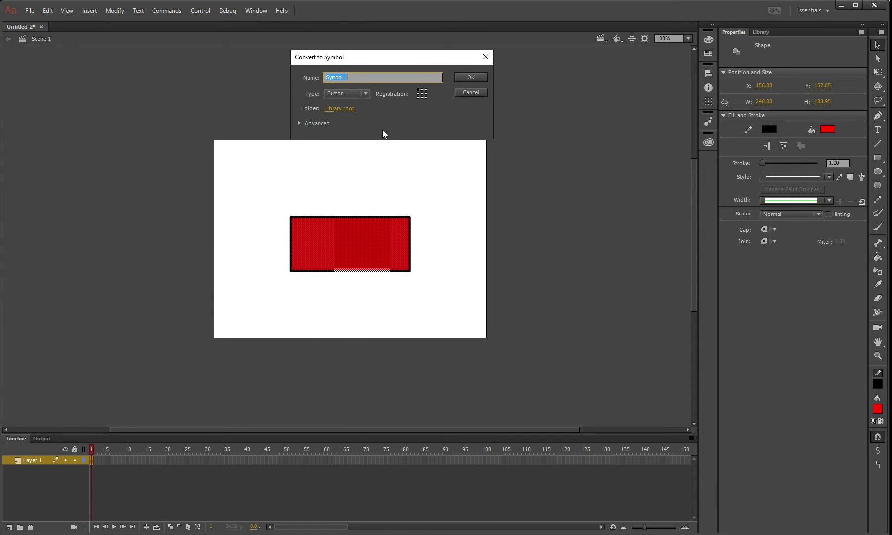
type("redBoxMc")
left_click(356, 94)
left_click(351, 103)
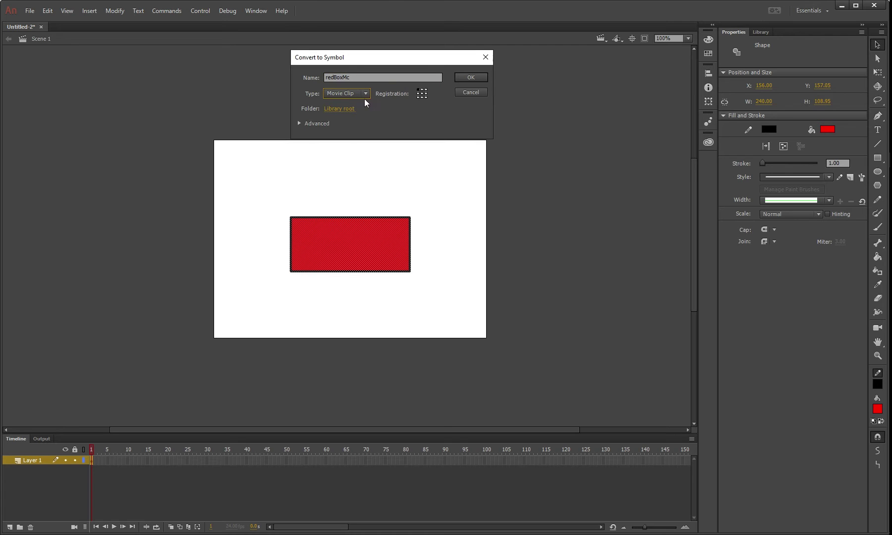
left_click(477, 77)
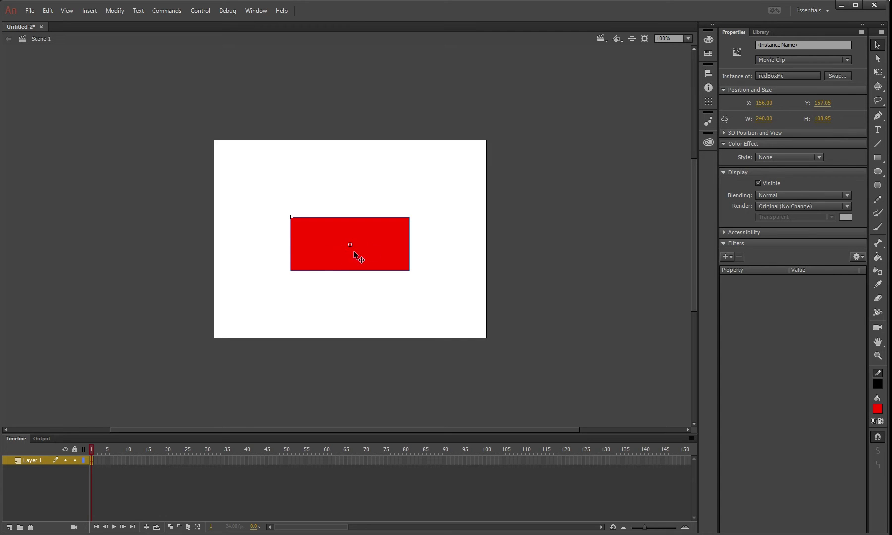
Break the redBoxMc instance apart, convert it to a Button named redBtn, and open it for editing.
right_click(375, 240)
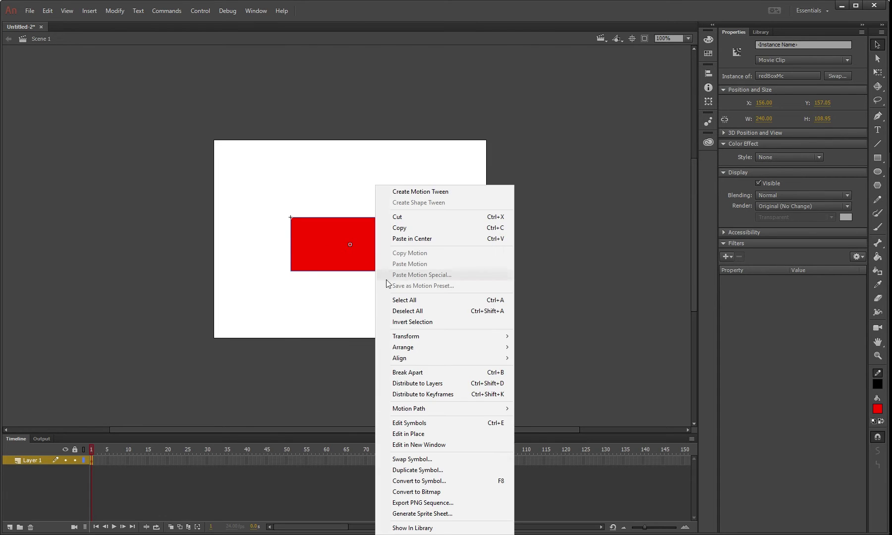
left_click(411, 370)
right_click(374, 243)
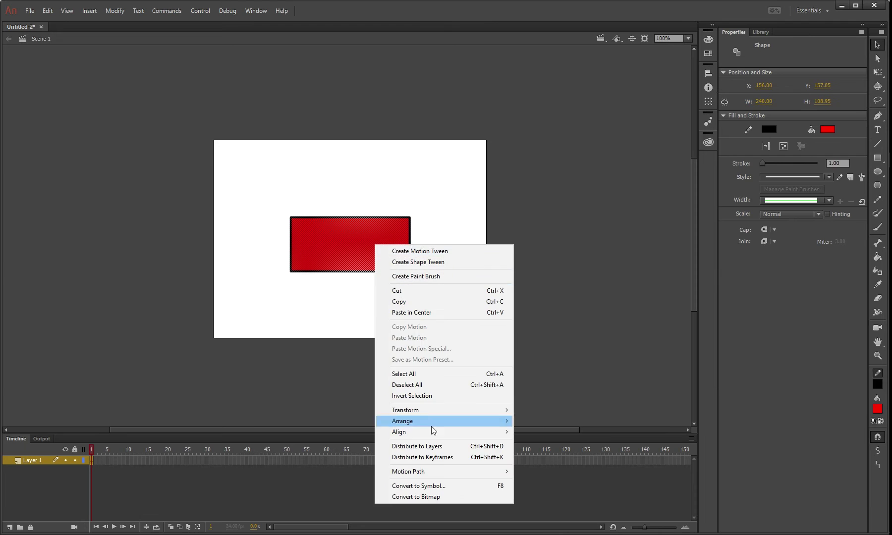
left_click(429, 483)
left_click(344, 93)
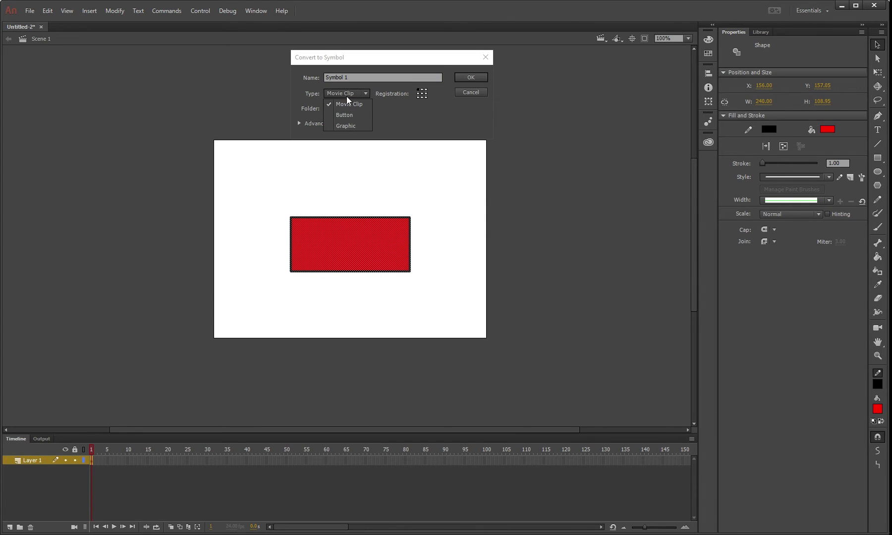
left_click(345, 113)
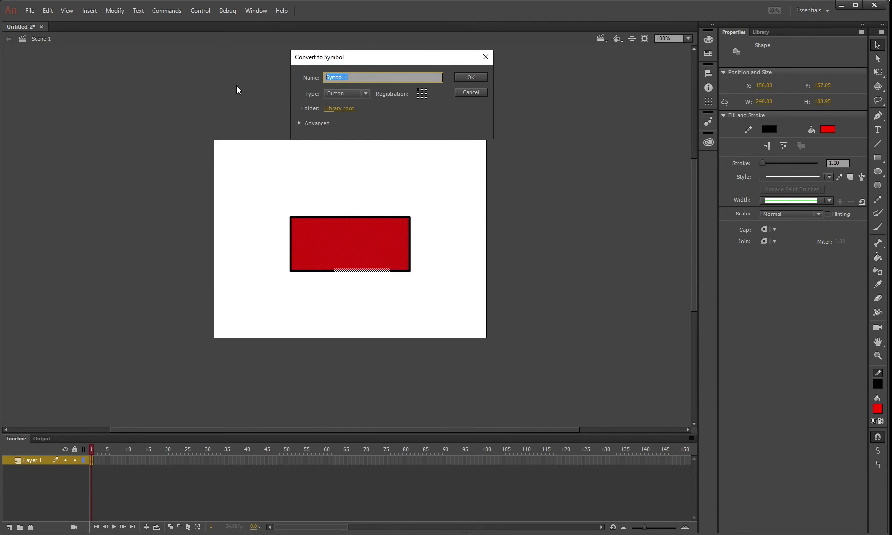
type("redBtn")
key("Return")
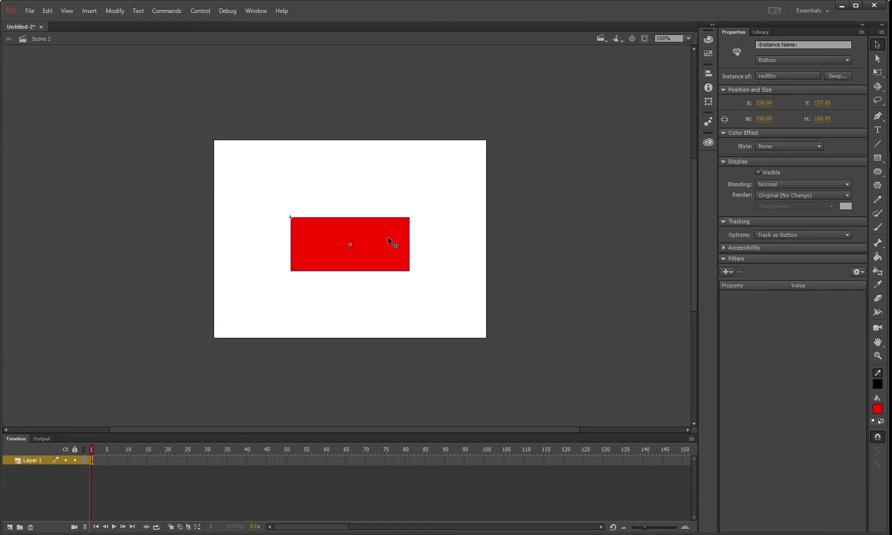
double_click(378, 245)
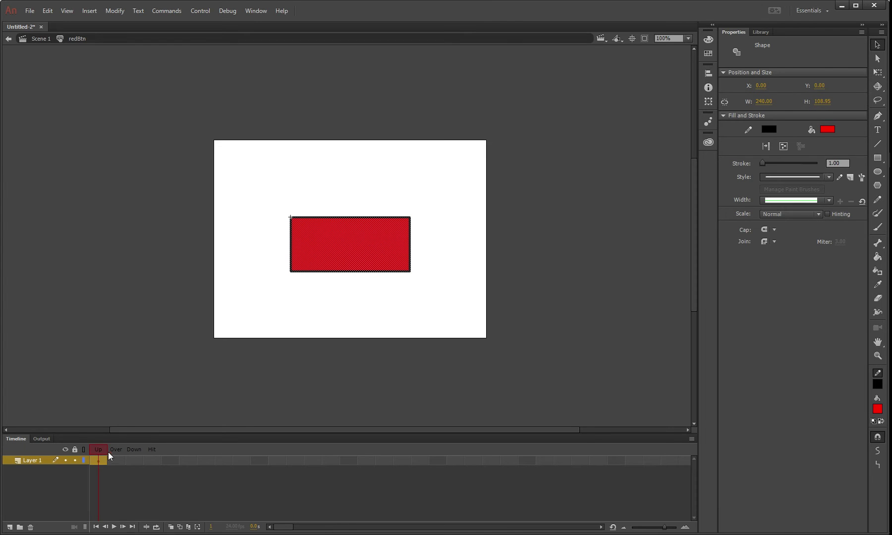
Add keyframes for Over, Down and Hit, then delete the Over frame's red fill and outline.
key("F6")
key("F6")
key("F6")
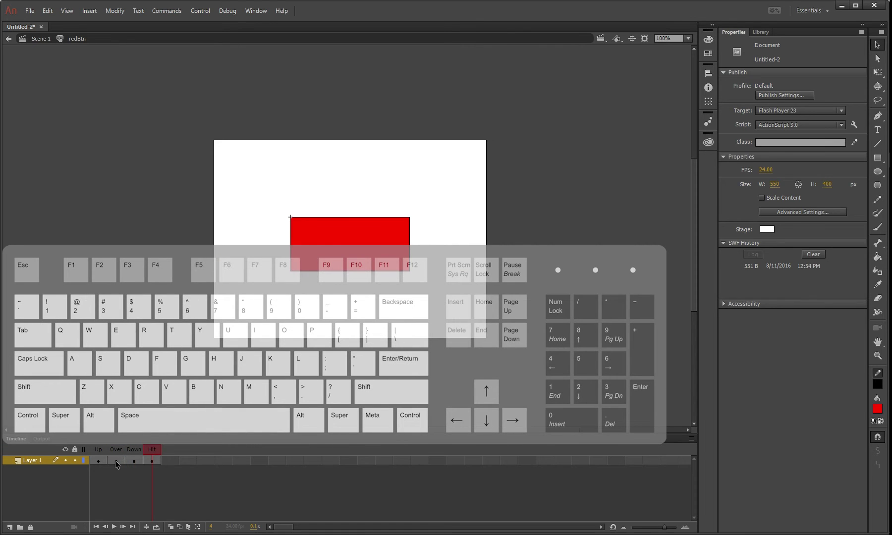
left_click(116, 460)
left_click(335, 310)
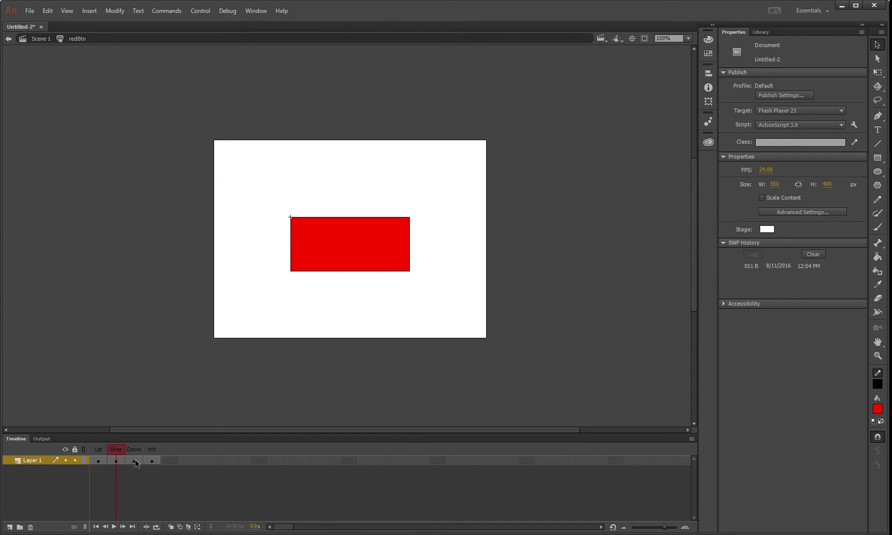
left_click(359, 250)
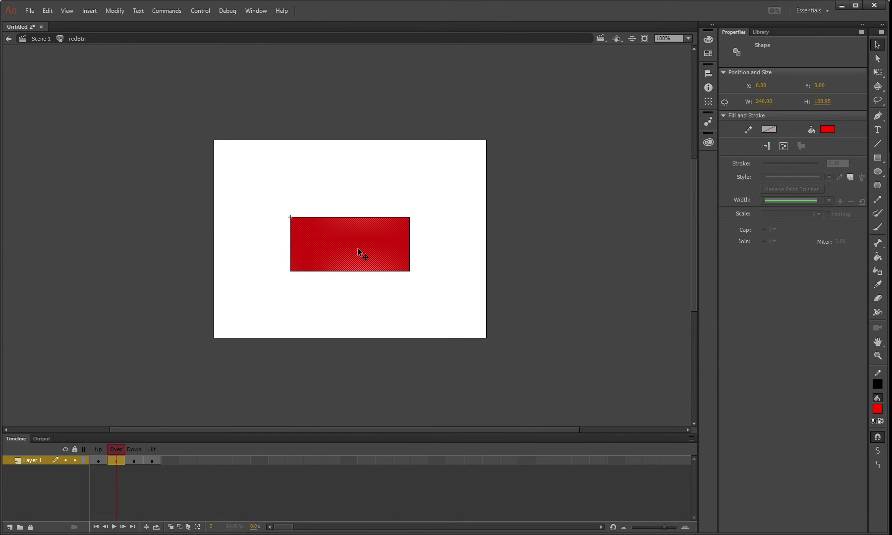
key("Delete")
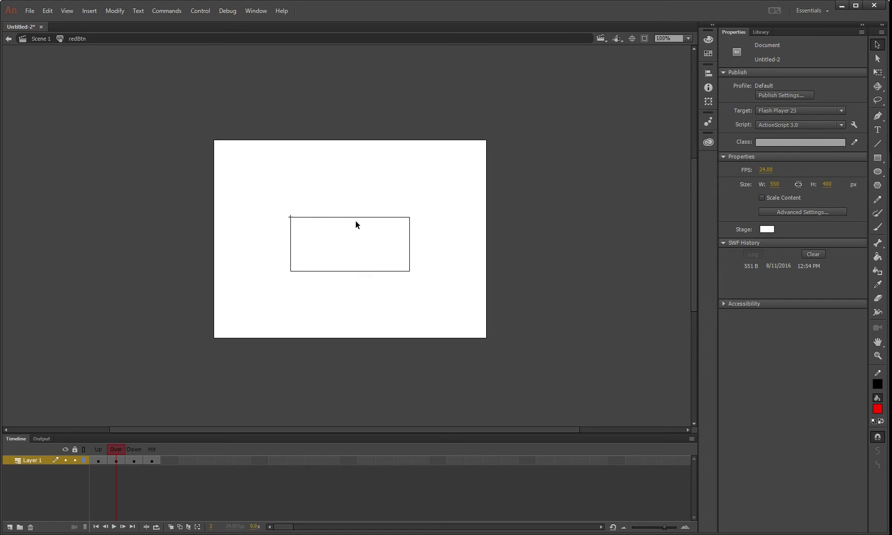
double_click(355, 221)
key("Delete")
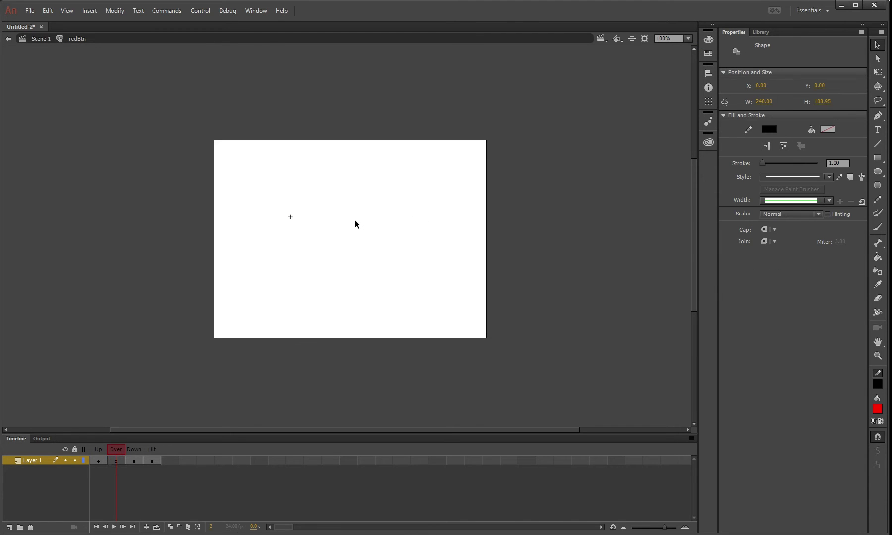
Place a redBoxMc instance from the Library in the Over frame, aligned with Up's rectangle, then return to Up.
left_click(761, 33)
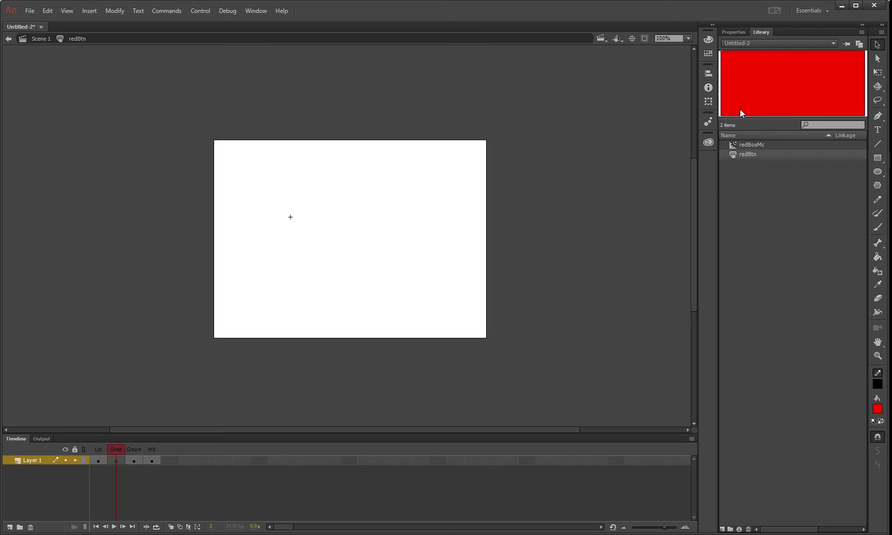
left_click(758, 144)
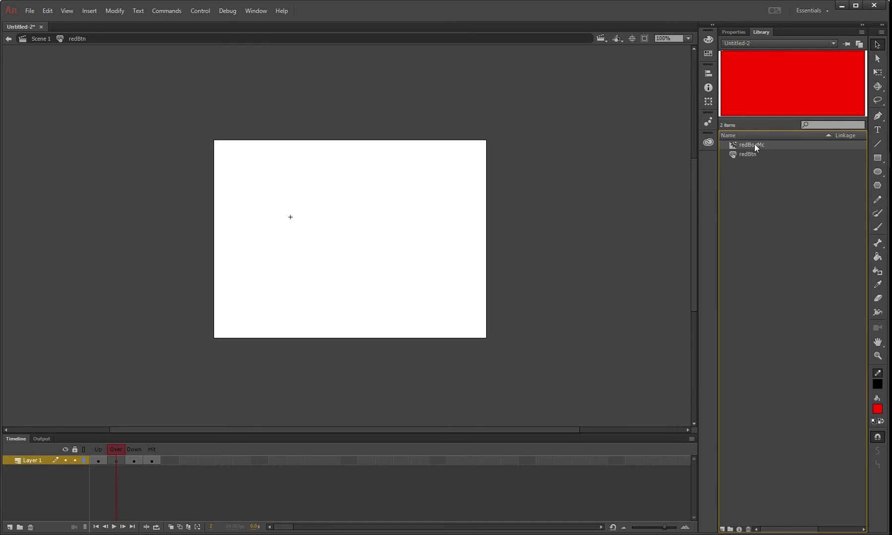
left_click_drag(543, 185, 433, 232)
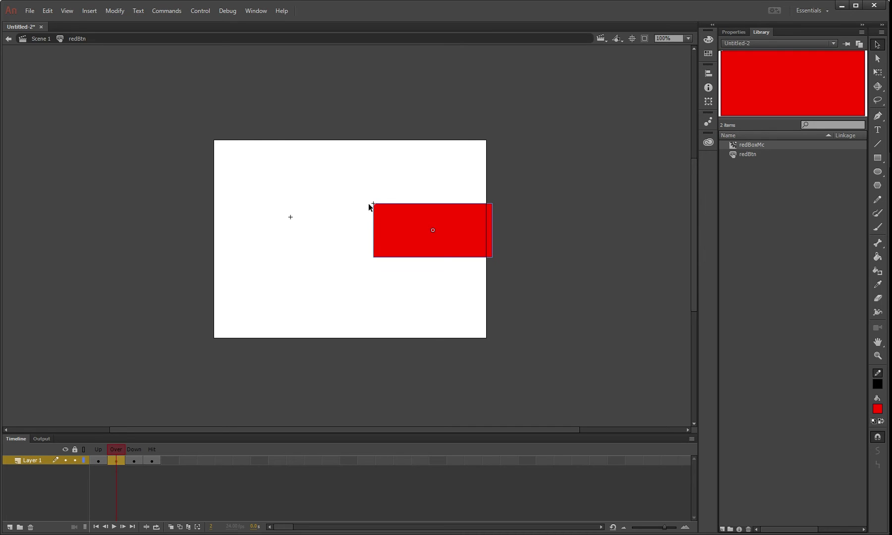
left_click_drag(449, 217, 368, 232)
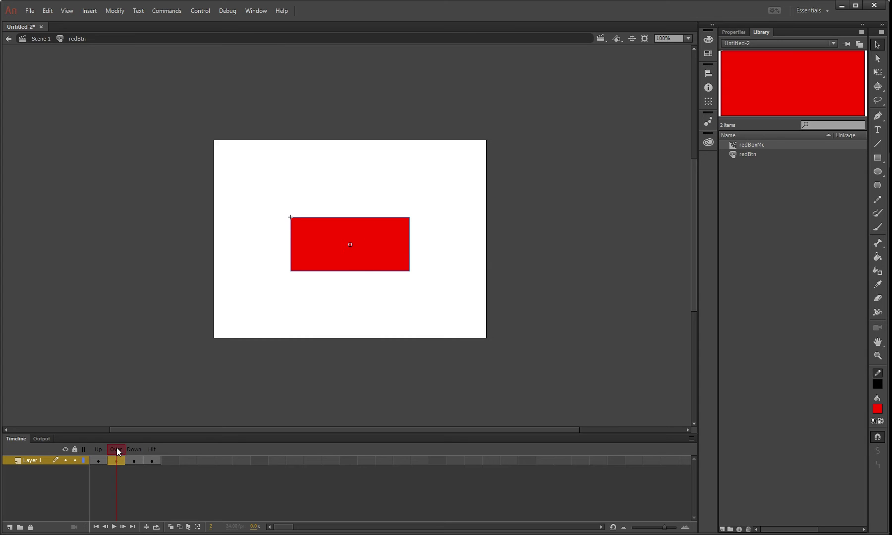
left_click(98, 450)
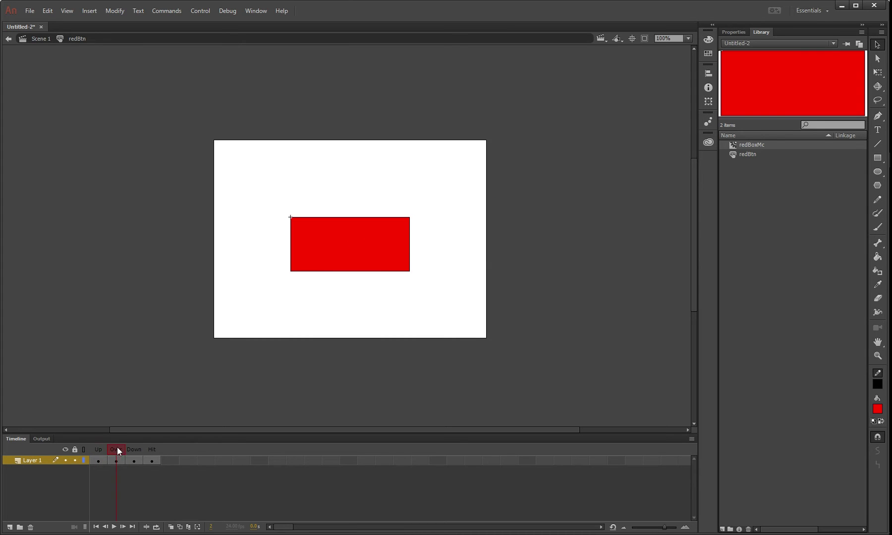
left_click(359, 242)
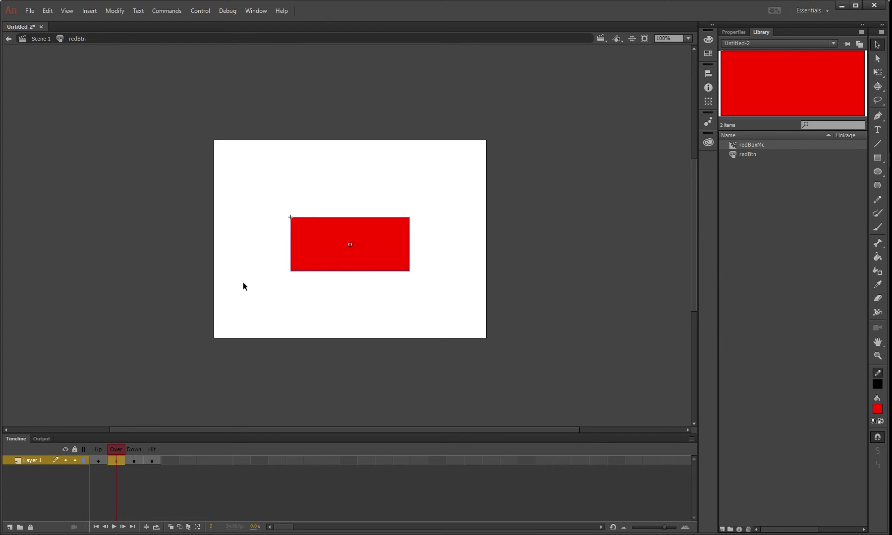
left_click(101, 456)
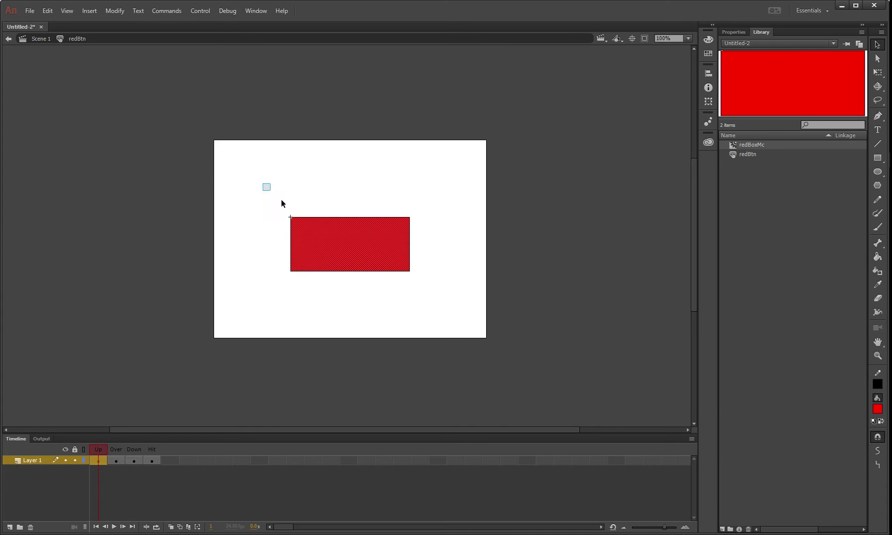
Convert the Up-state rectangle to a Movie Clip symbol named stillMc.
right_click(365, 244)
left_click(416, 483)
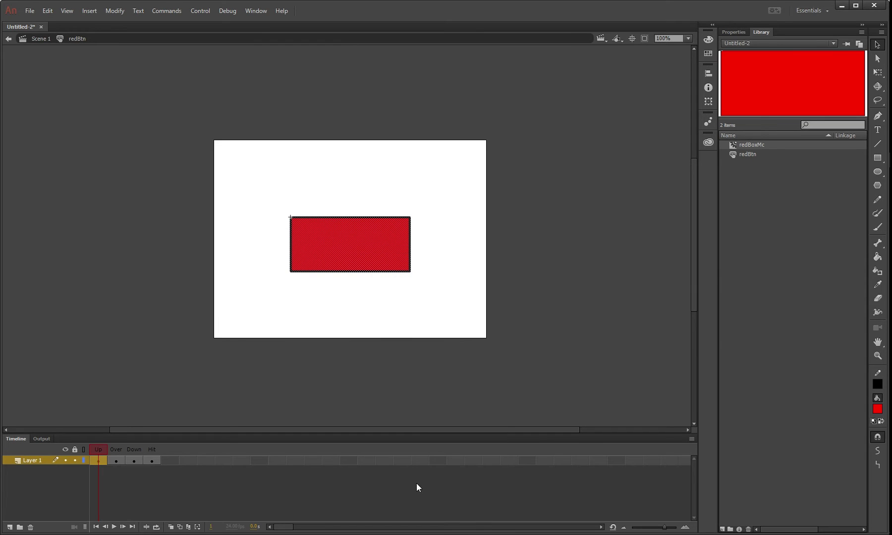
type("stillMc")
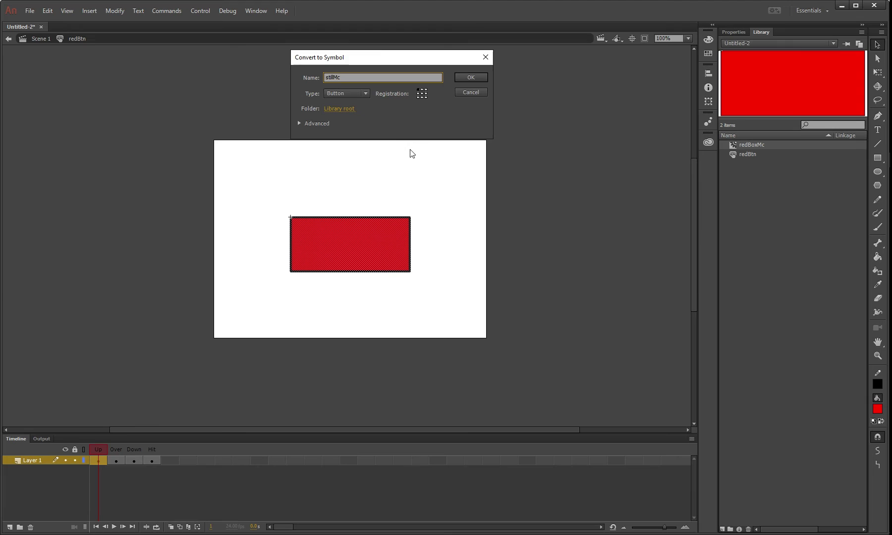
left_click(356, 94)
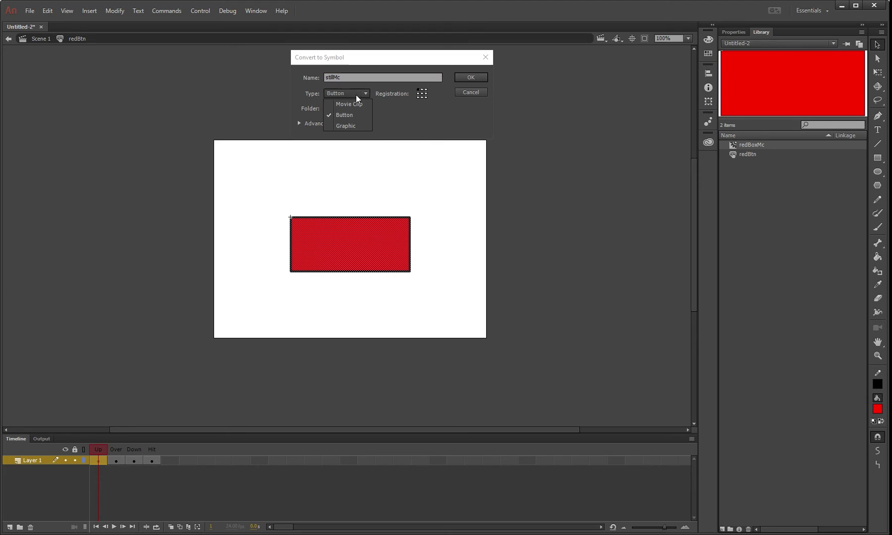
left_click(352, 104)
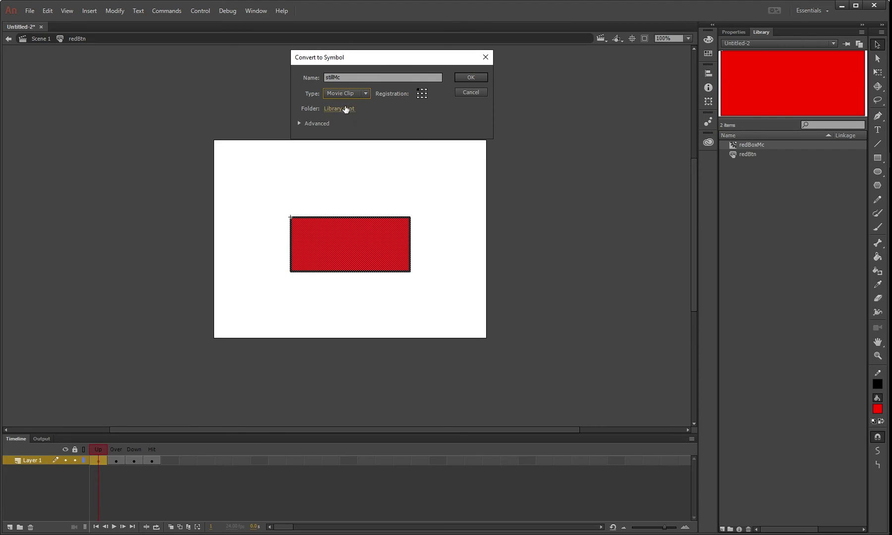
left_click(461, 78)
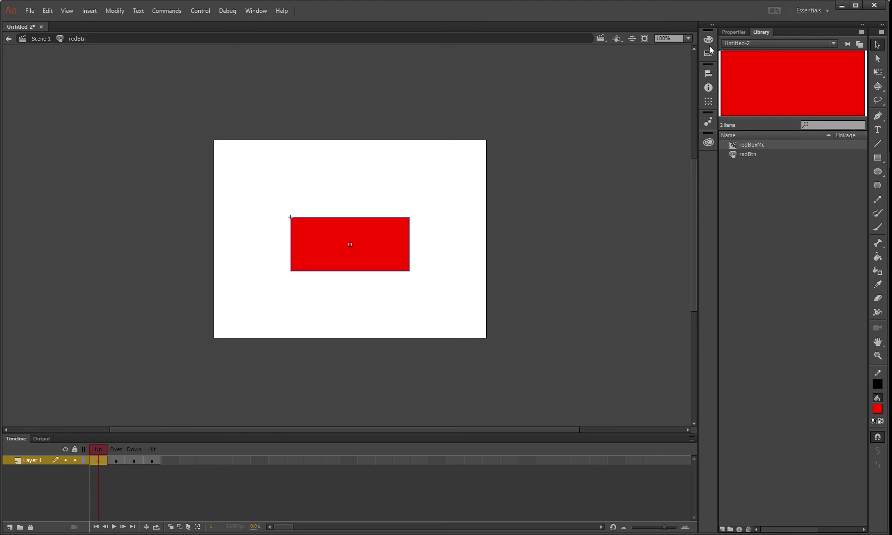
Set the stillMc instance's Color Effect to Alpha at 50%.
left_click(735, 33)
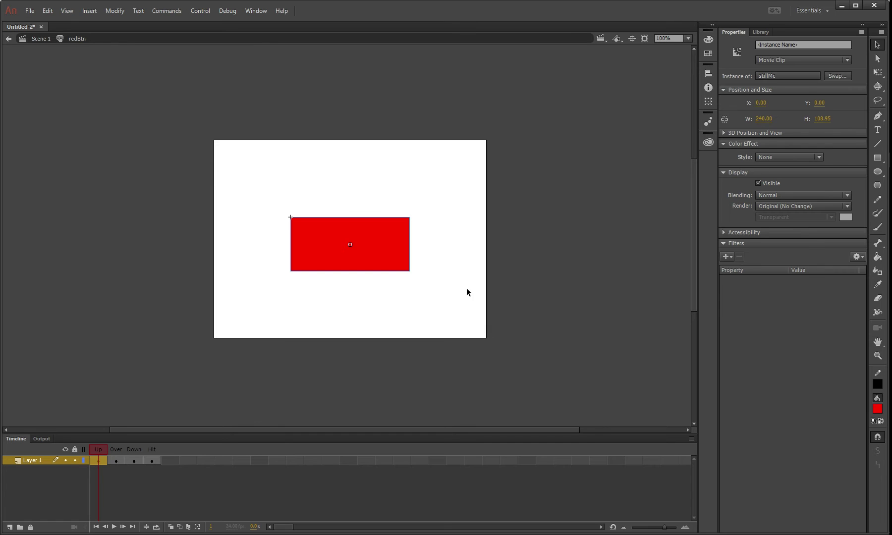
left_click(469, 293)
left_click(348, 250)
left_click(771, 159)
left_click(774, 211)
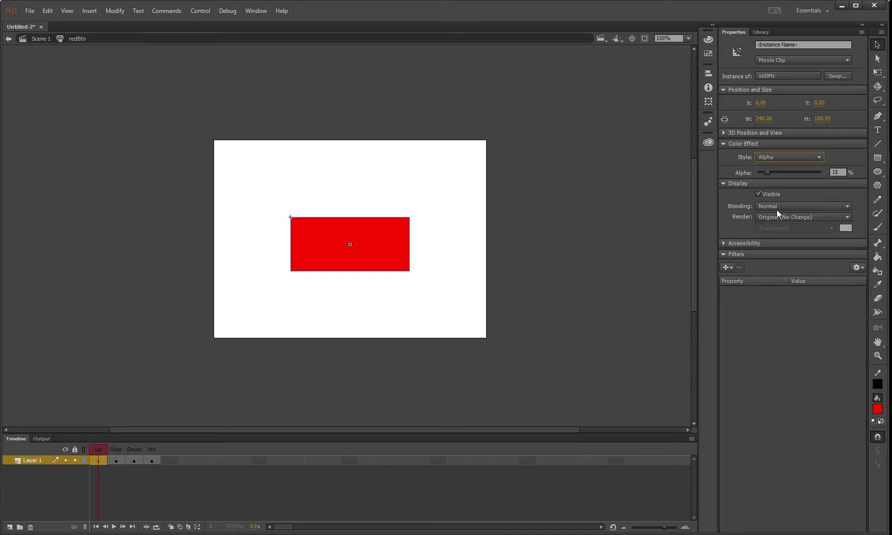
left_click(836, 172)
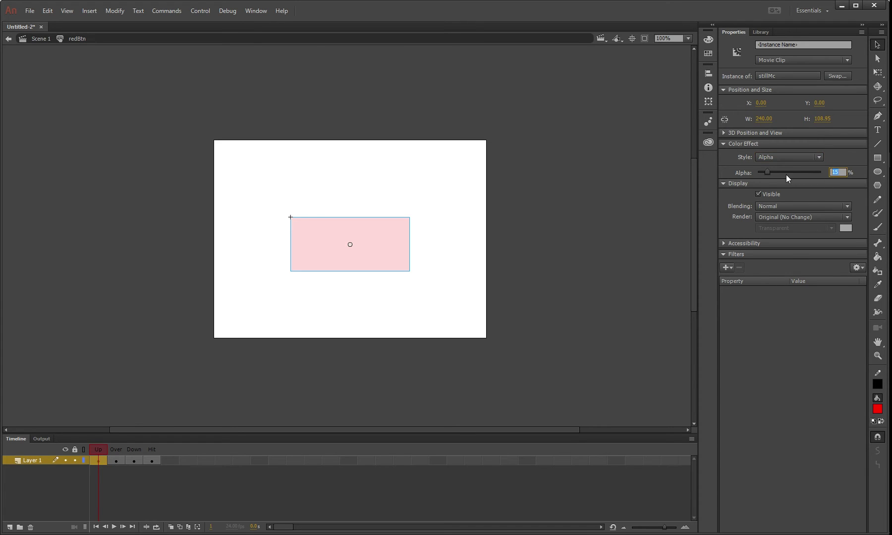
type("50")
left_click(787, 174)
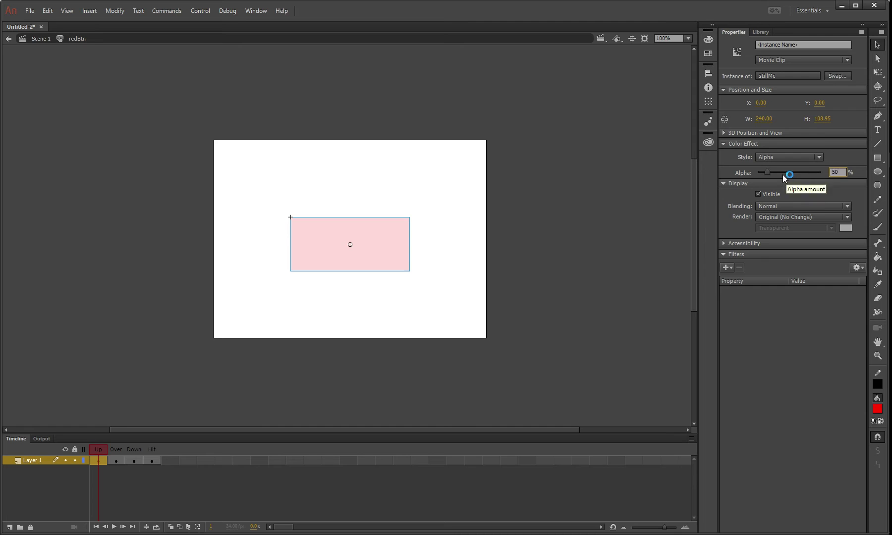
left_click(774, 339)
left_click(541, 306)
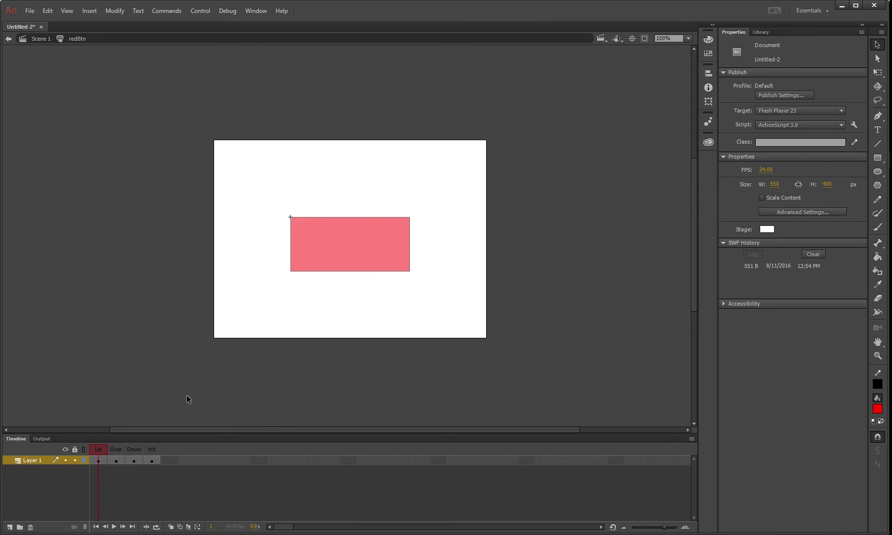
left_click(111, 451)
Open redBoxMc for editing, select its rectangle and convert it to a Movie Clip named fadeInMc.
left_click(377, 251)
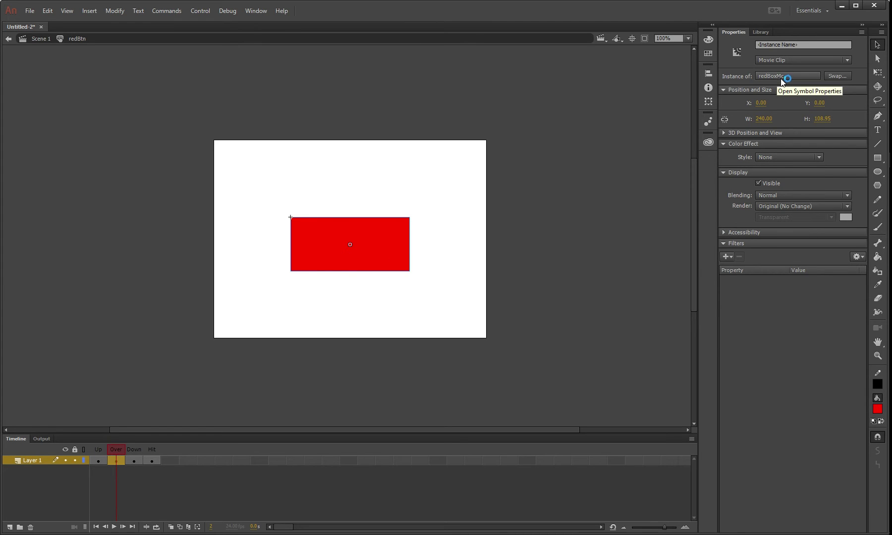
double_click(375, 239)
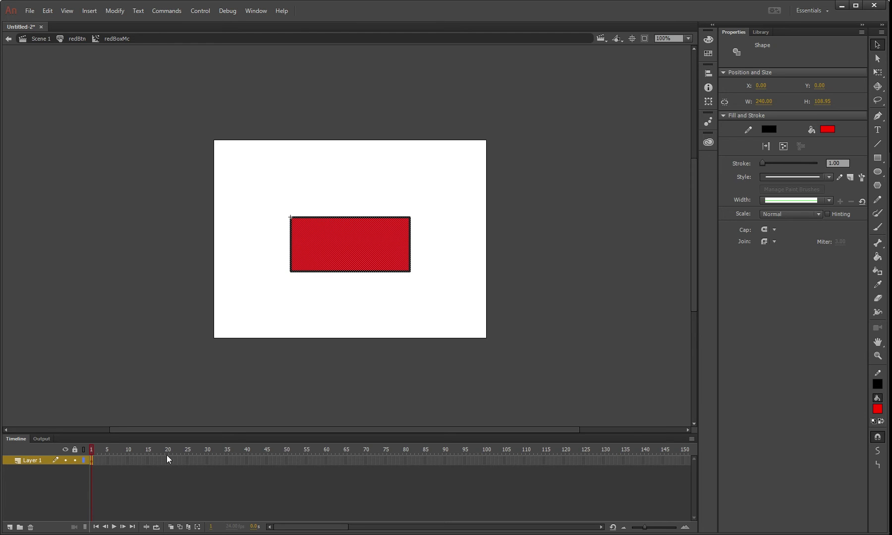
left_click_drag(254, 175, 480, 319)
right_click(395, 253)
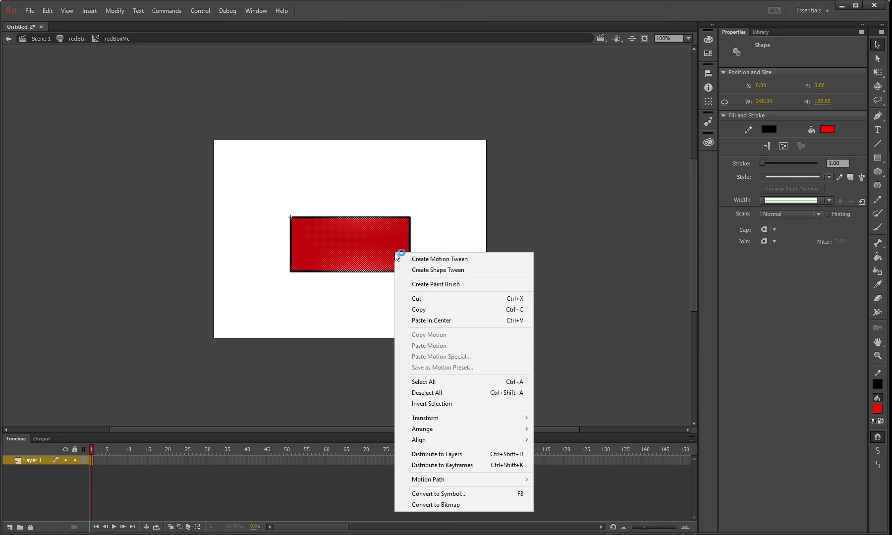
left_click(456, 494)
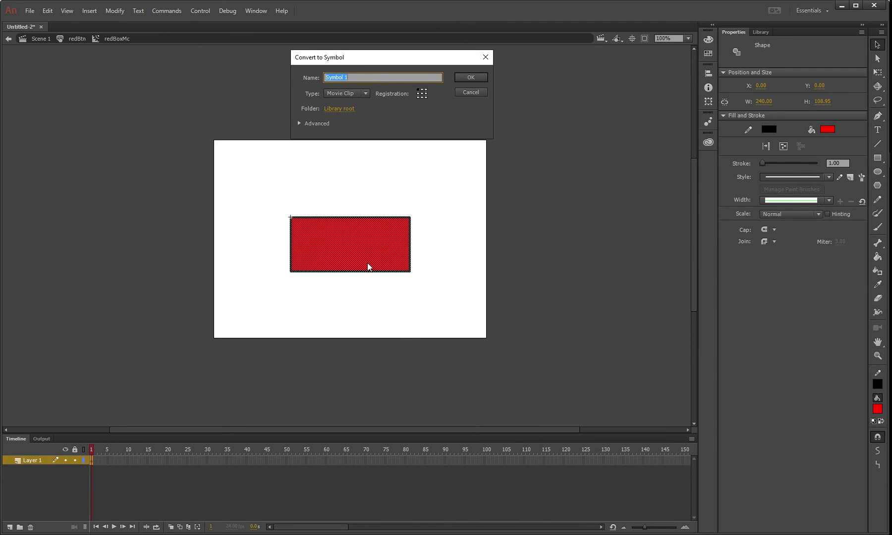
type("fadeInMc")
left_click(468, 77)
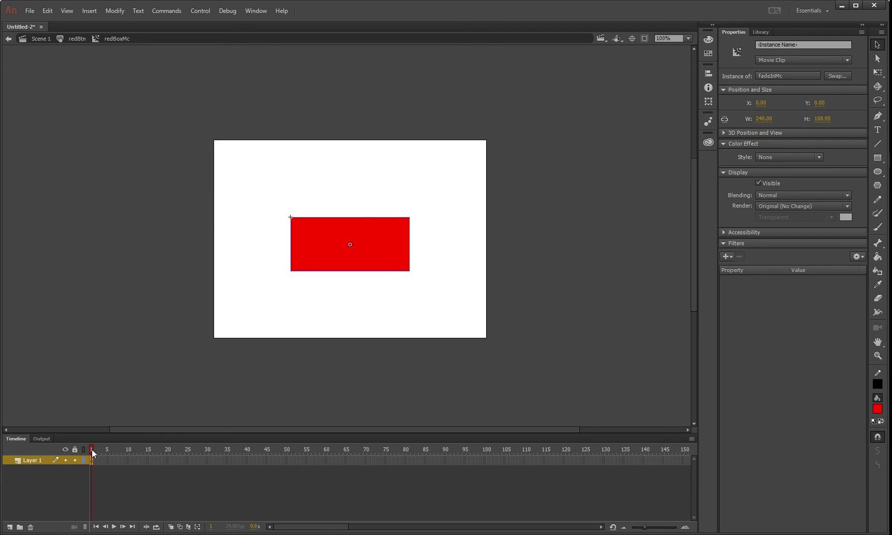
Give fadeInMc Alpha 50 on frame 1, then keyframes at alpha 60 and 70 on frames 2 and 3.
left_click(774, 157)
left_click(781, 211)
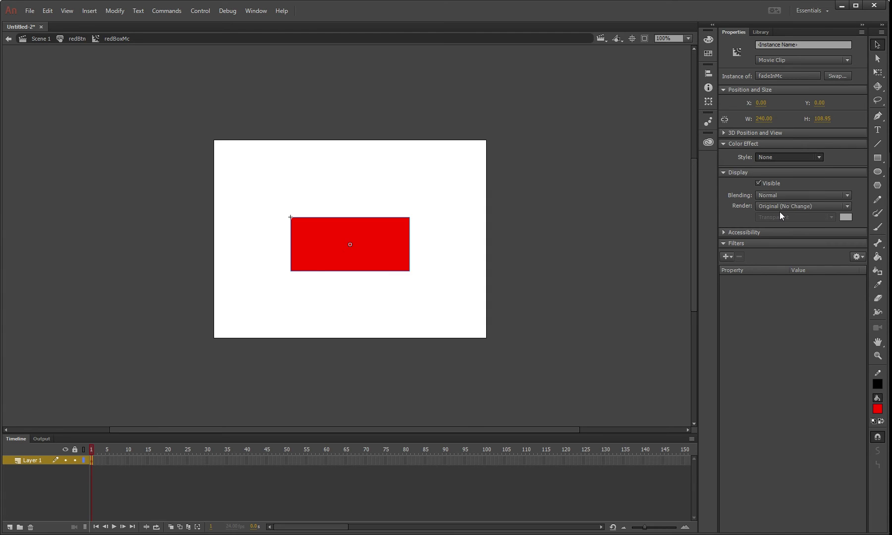
left_click(841, 172)
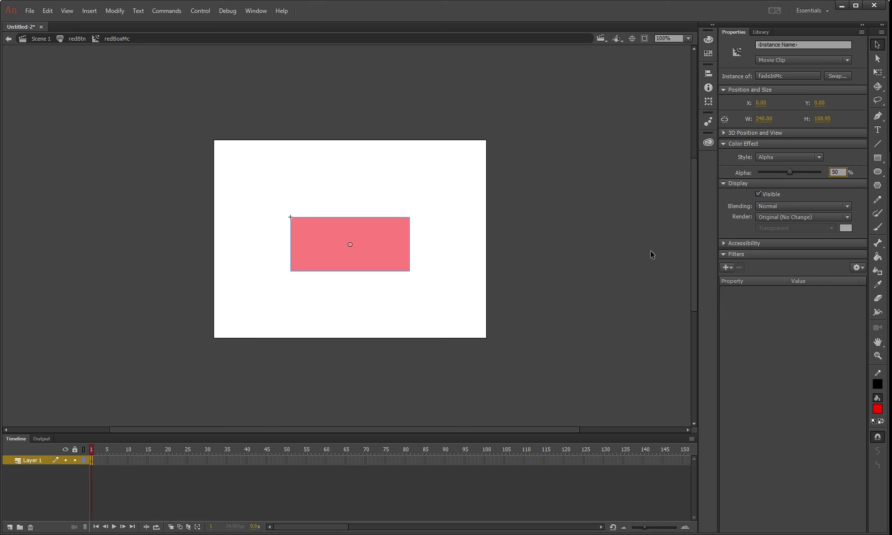
left_click(95, 459)
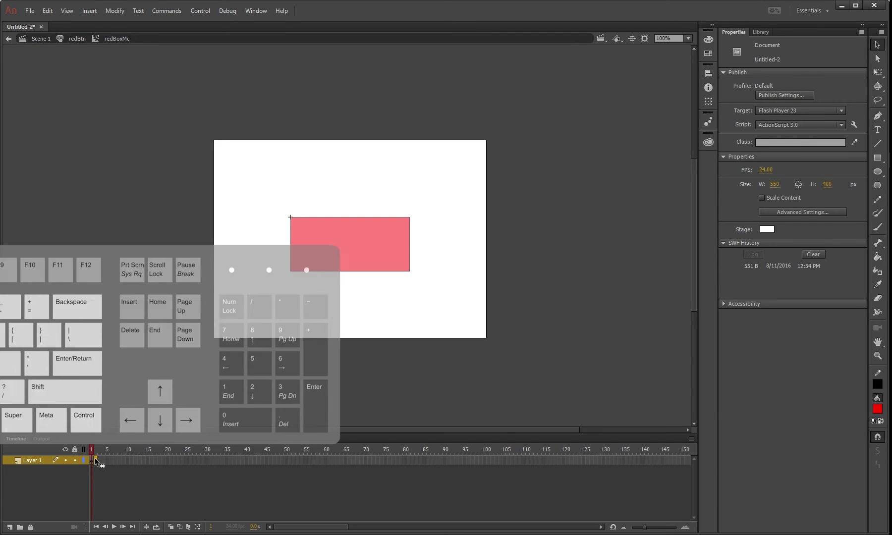
key("F6")
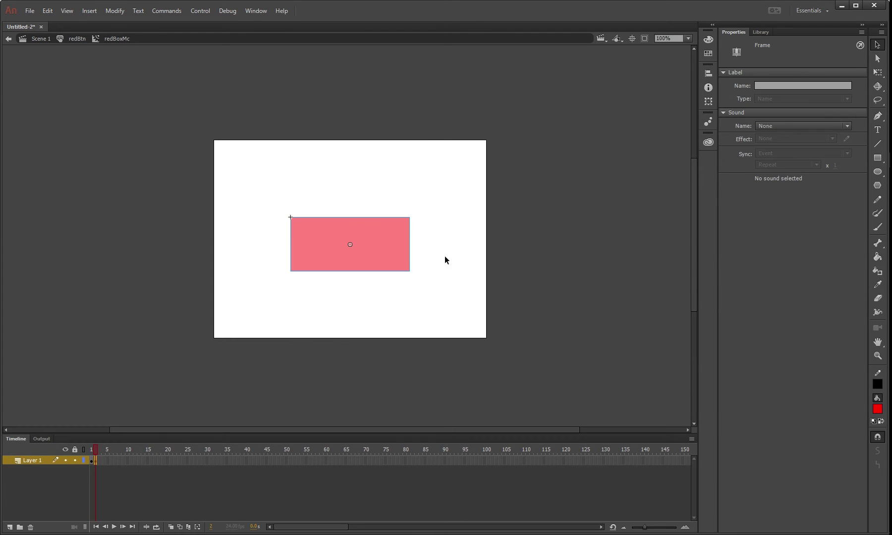
left_click(391, 245)
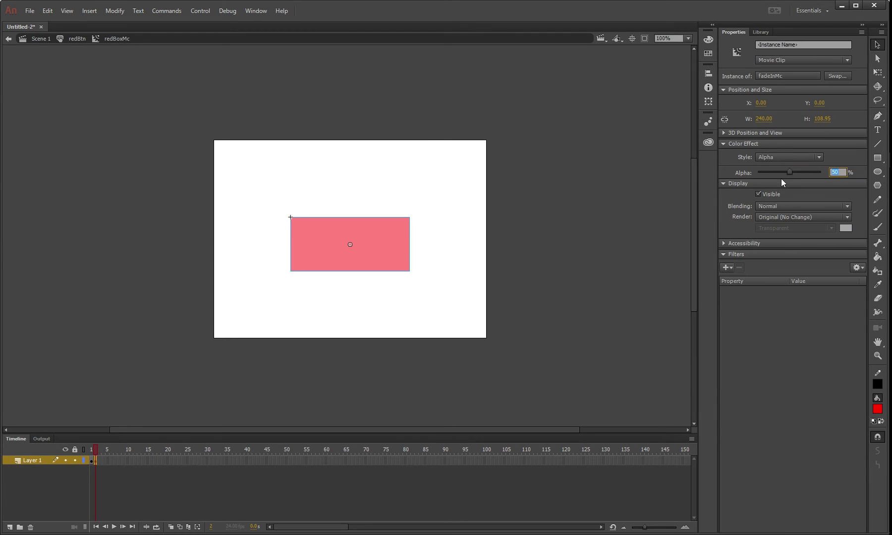
left_click(835, 172)
left_click(96, 461)
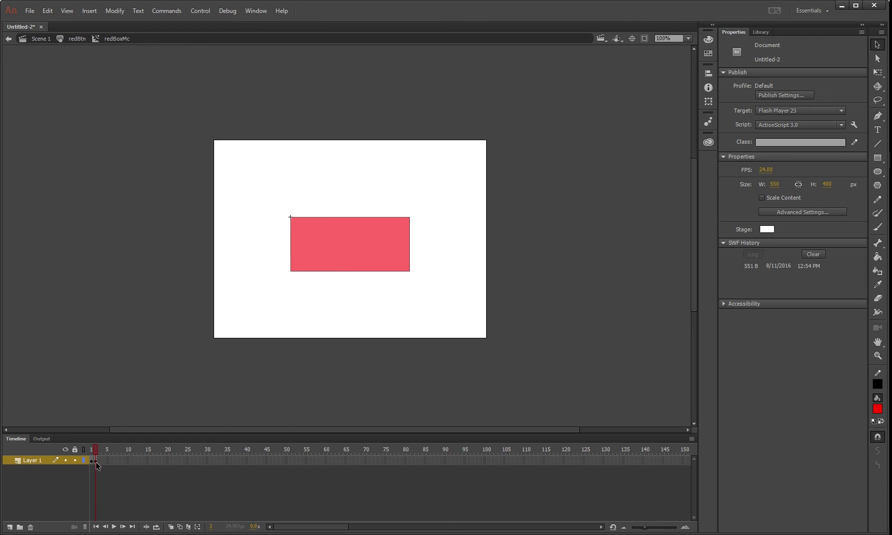
left_click(372, 254)
left_click(828, 173)
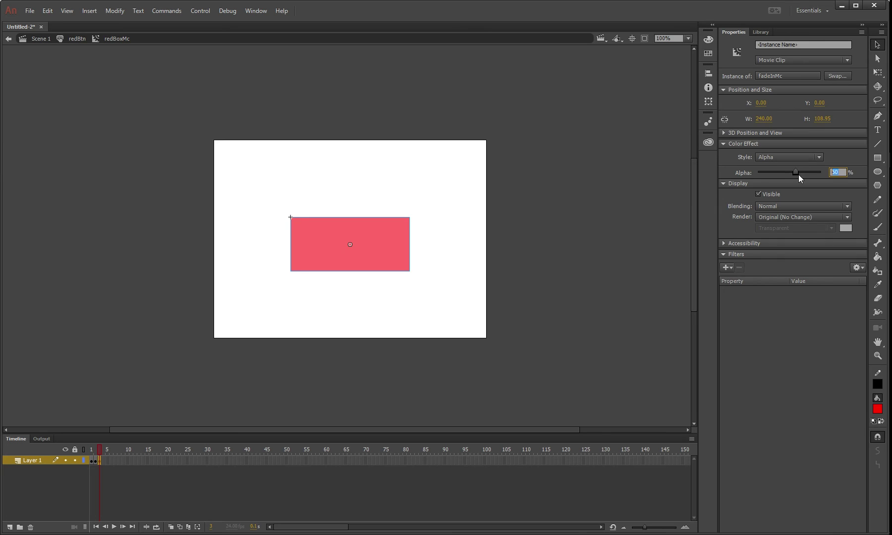
type("70")
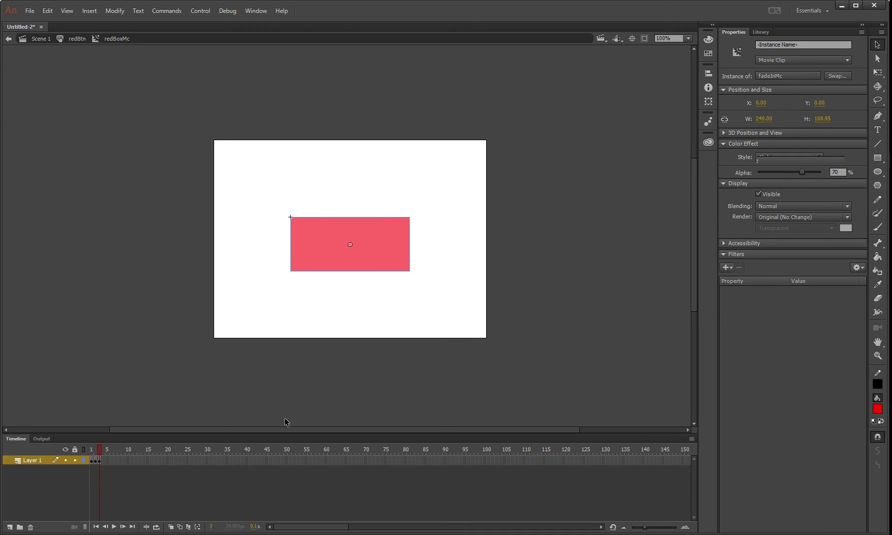
left_click(116, 461)
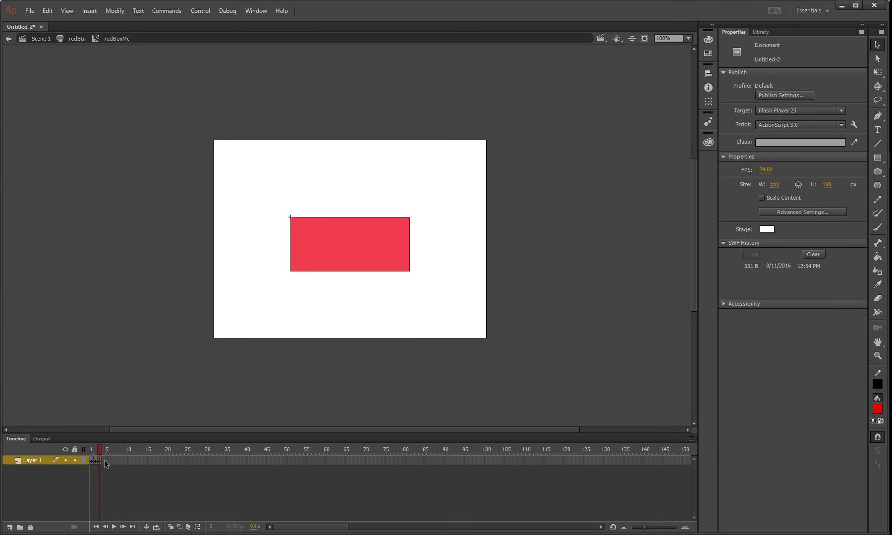
Add keyframes on frames 4–6, raising alpha to fully opaque at frame 6, and preview the fade-in.
left_click(104, 460)
key("F6")
left_click(109, 460)
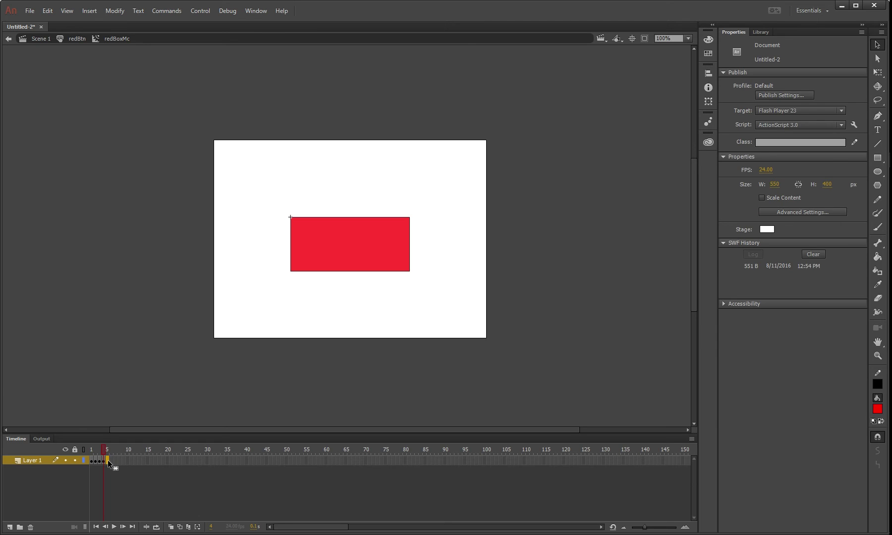
key("F6")
left_click(350, 244)
left_click_drag(793, 179, 832, 172)
left_click(531, 225)
left_click(111, 460)
key("F6")
left_click(396, 258)
left_click(258, 440)
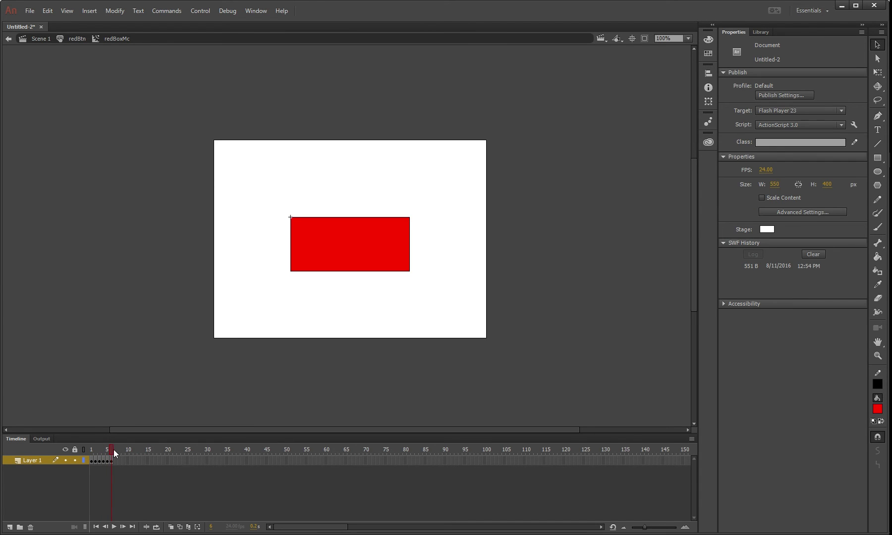
mouse_move(113, 450)
left_mouse_down()
mouse_move(74, 458)
mouse_move(112, 451)
left_mouse_up()
key("Return")
key("Return")
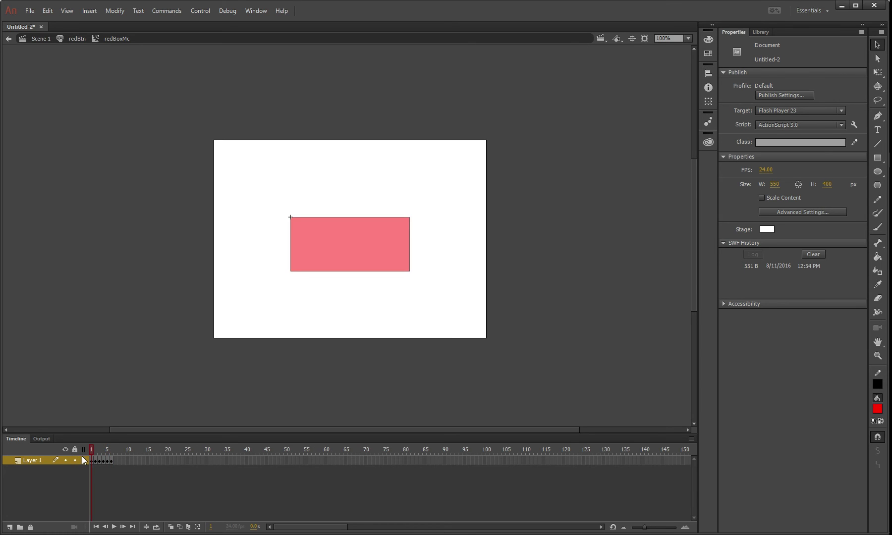
key("Return")
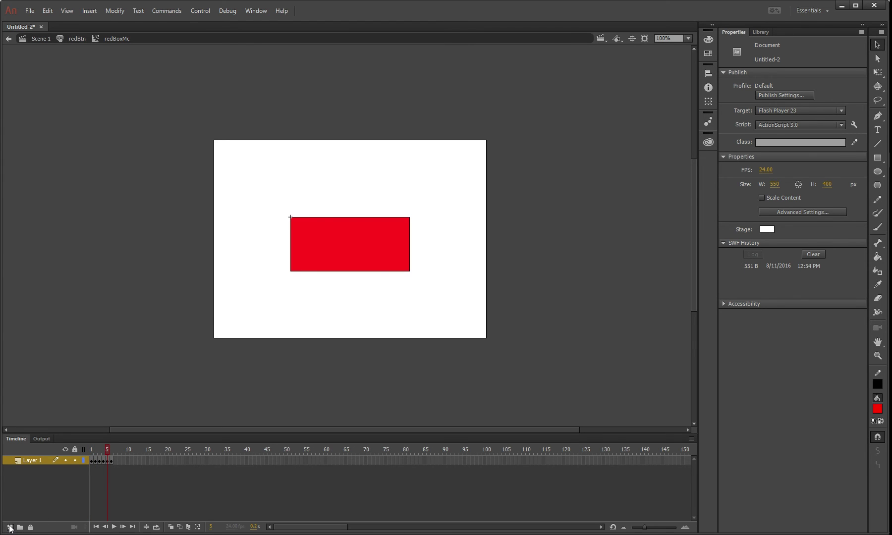
Add Layer 2 with a keyframe at frame 6 holding a stop(); action.
left_click(10, 529)
left_click(111, 461)
key("F6")
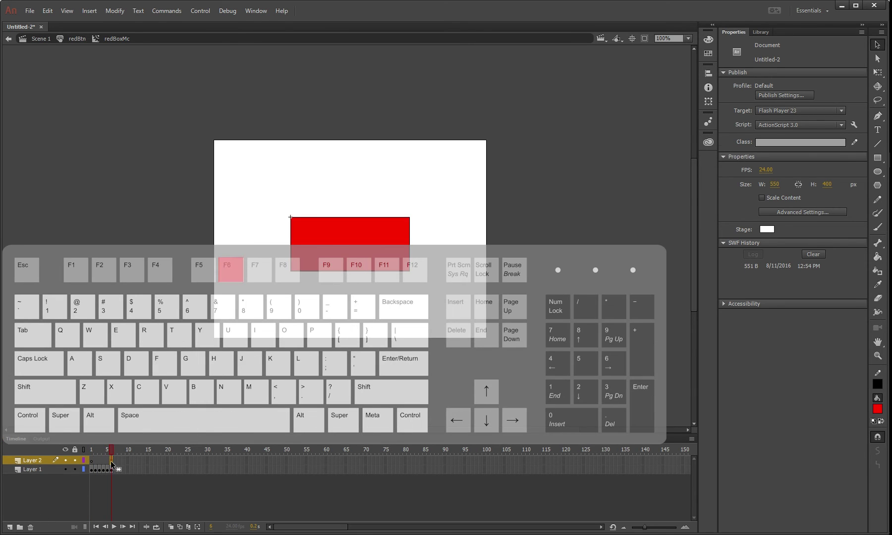
key("F6")
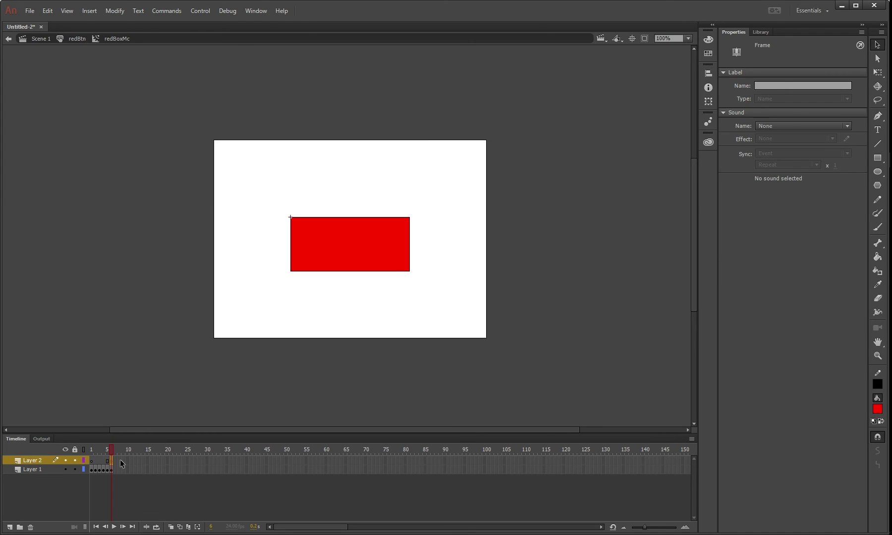
key("F9")
key("F9")
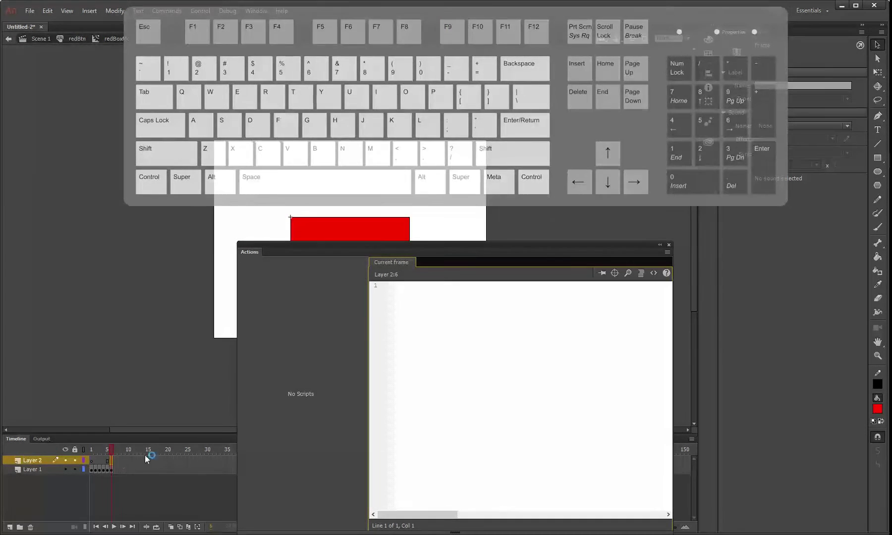
left_click_drag(510, 243, 581, 150)
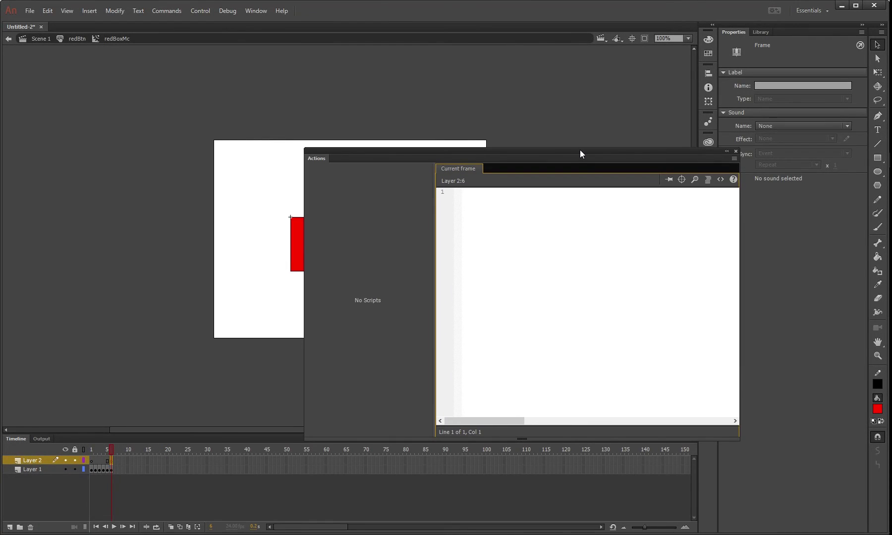
left_click(528, 206)
type("stop();")
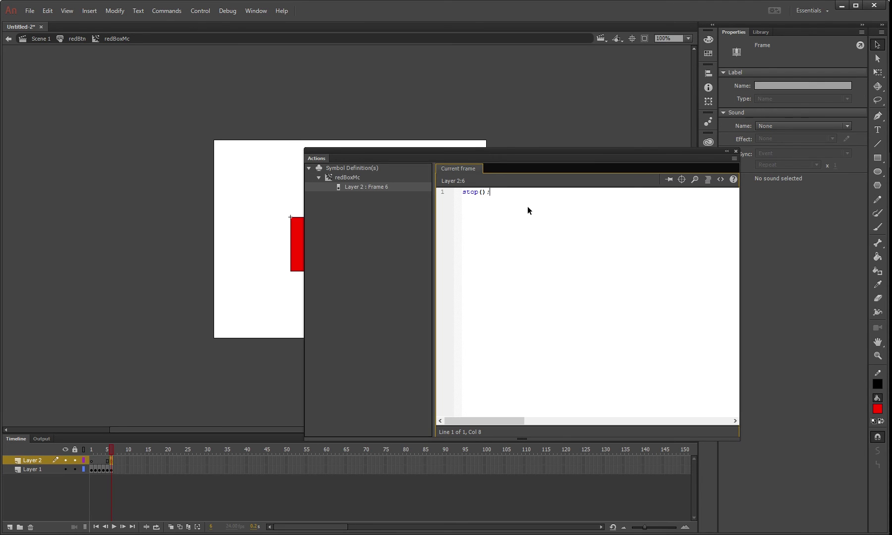
left_click(736, 151)
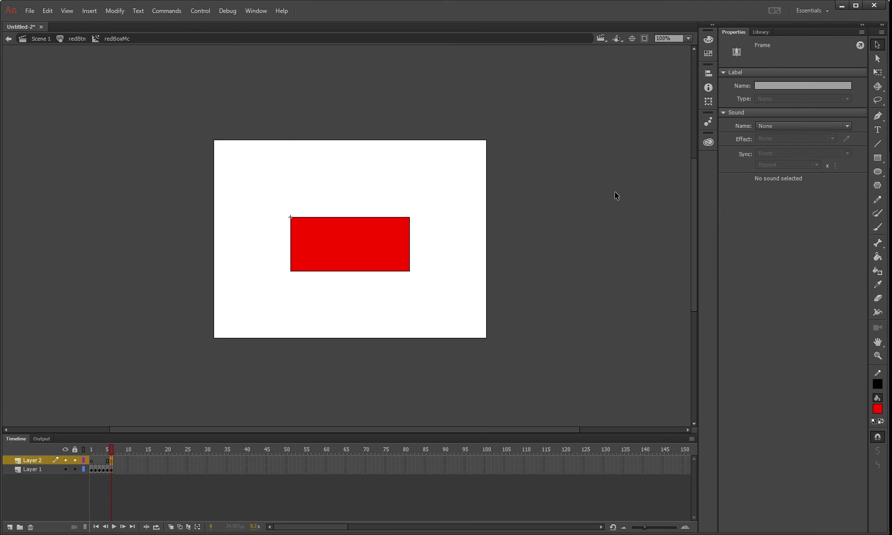
Scrub redBoxMc's pink-to-red fade from frame 1 to 6, then return to Scene 1.
left_click(90, 452)
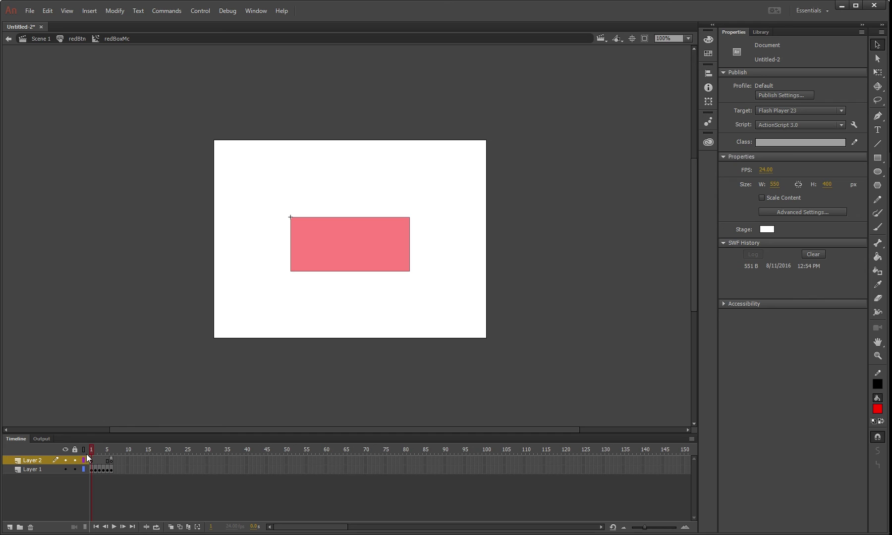
left_click_drag(86, 454, 118, 450)
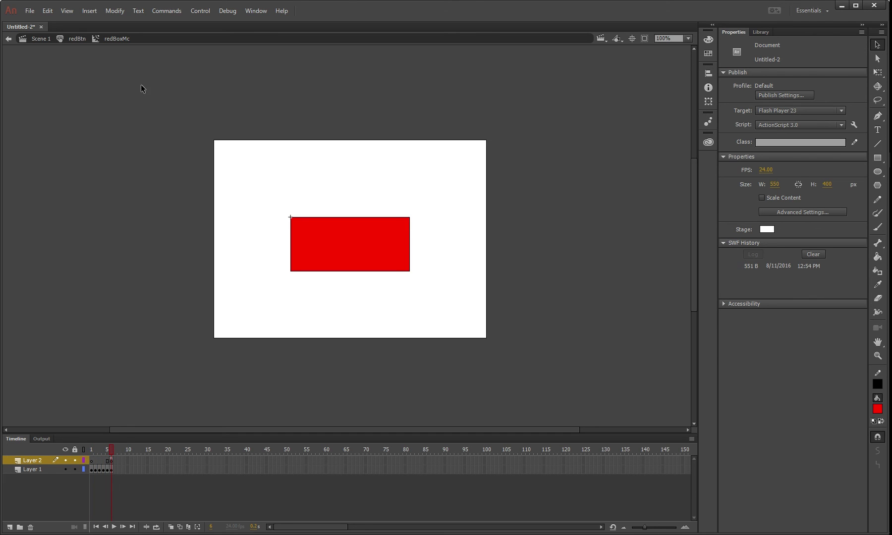
left_click(78, 39)
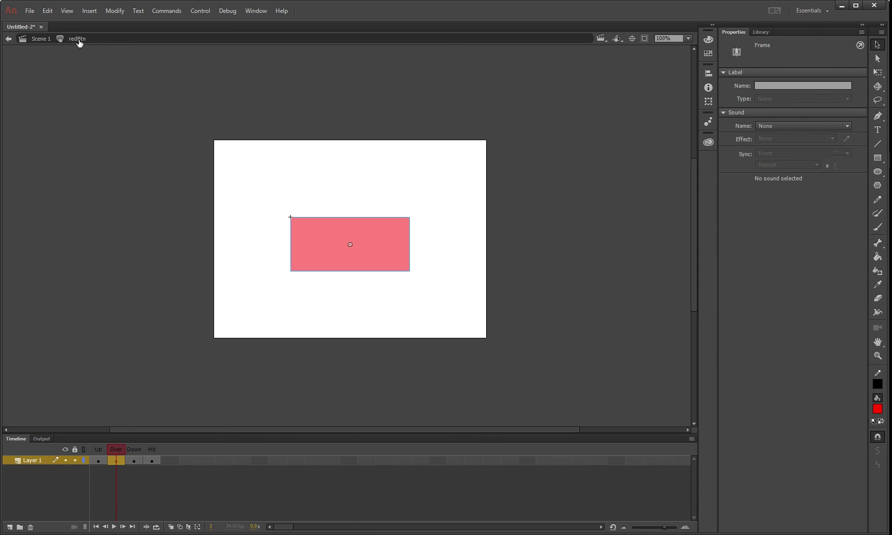
left_click(39, 40)
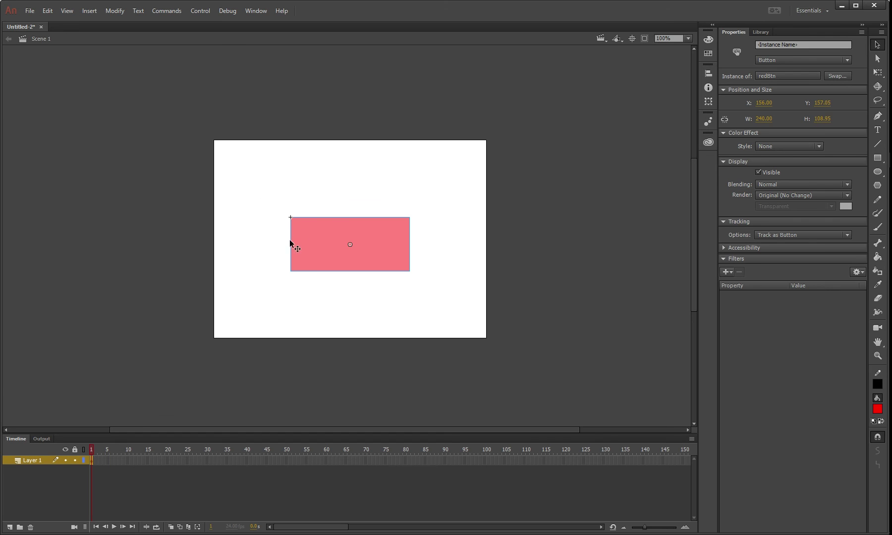
Test-run the movie to check the rollover turns the button red, then close the test.
left_click(167, 190)
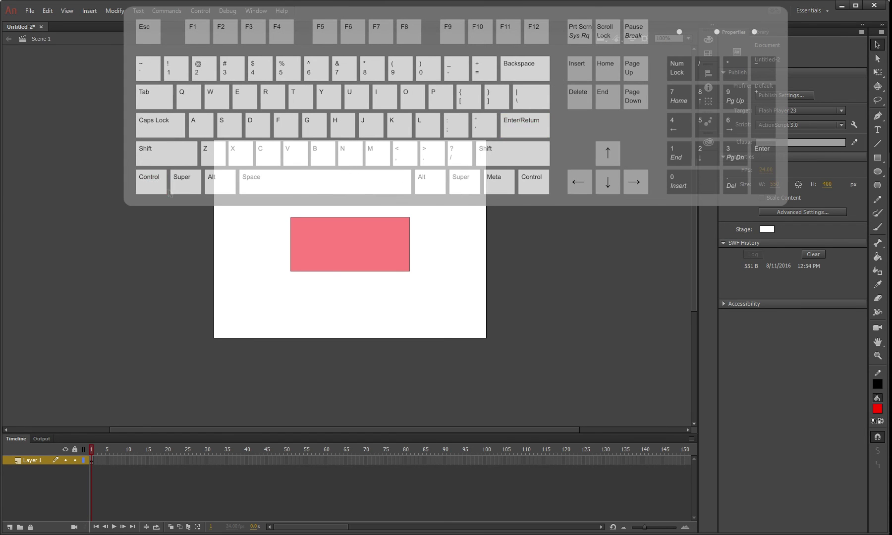
key("ctrl+Return")
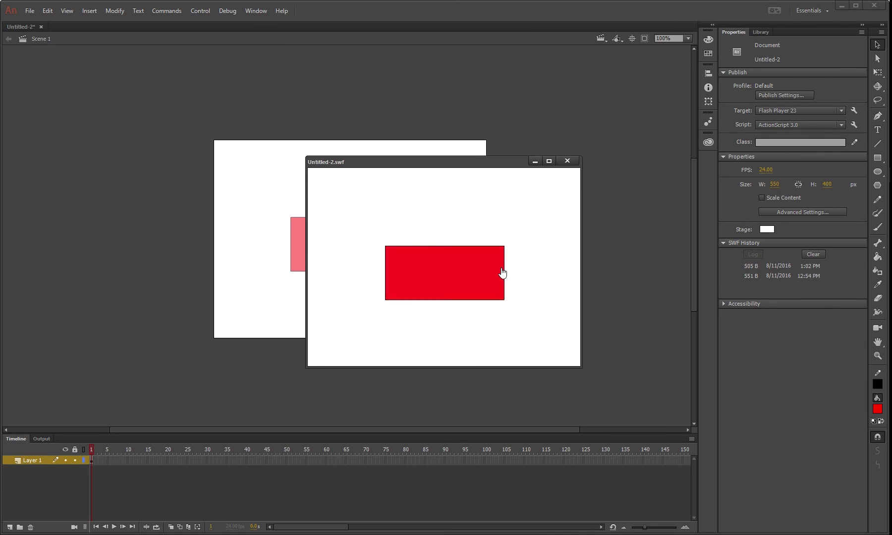
key("ctrl+w")
key("ctrl+l")
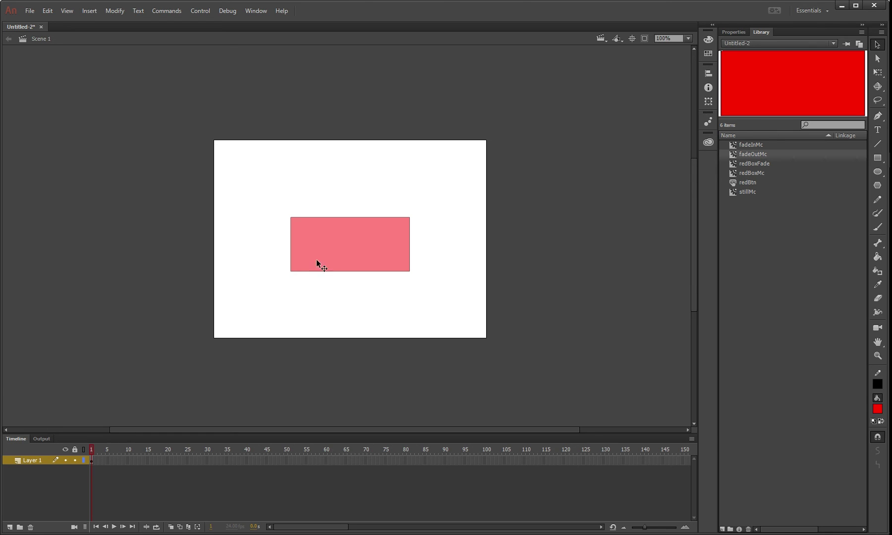
Open the redBtn button and inspect the stillMc clip on its Up frame.
double_click(343, 251)
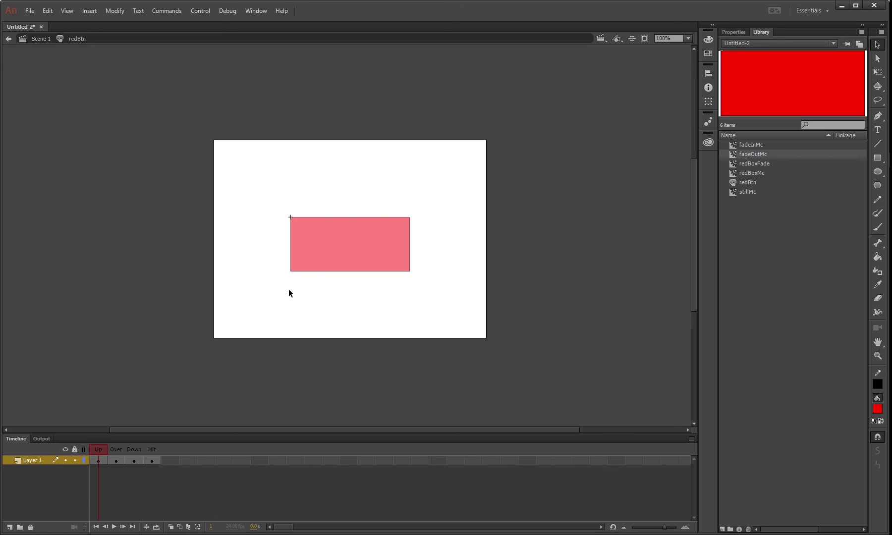
left_click(328, 246)
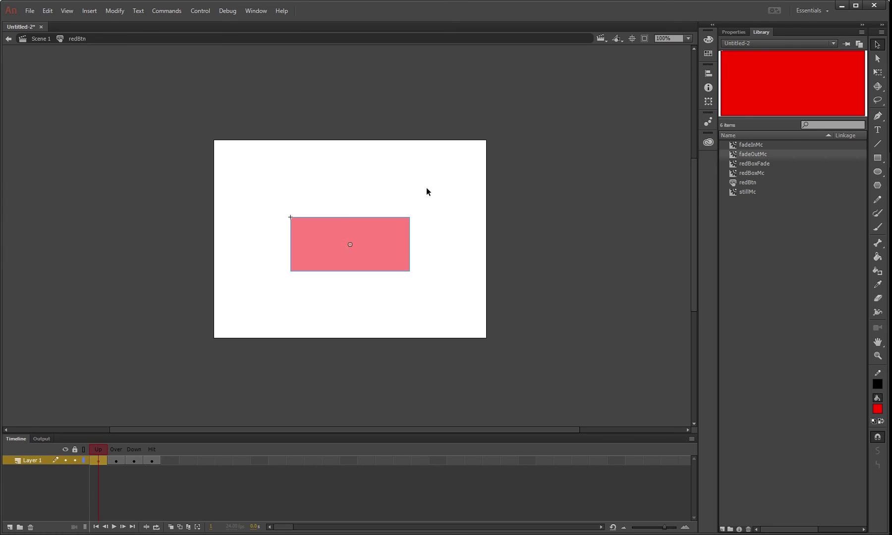
left_click(733, 32)
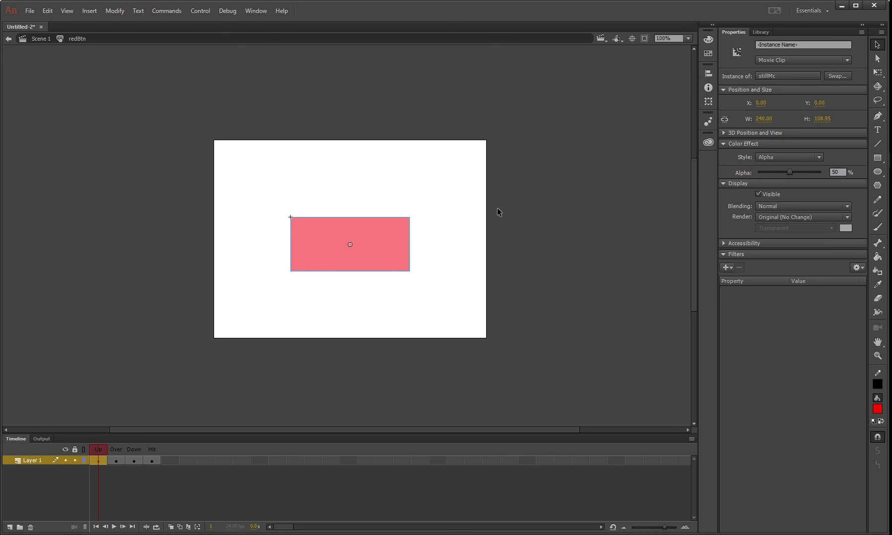
key("Escape")
double_click(367, 246)
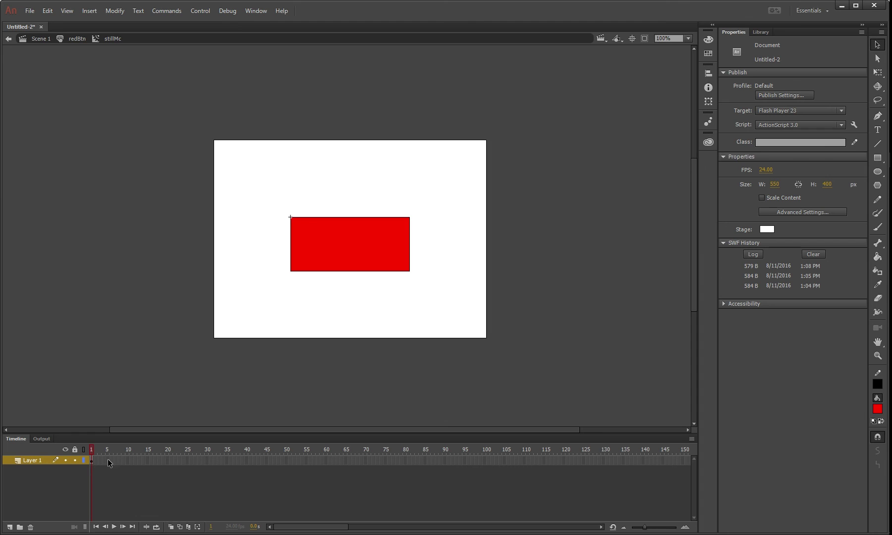
left_click(73, 39)
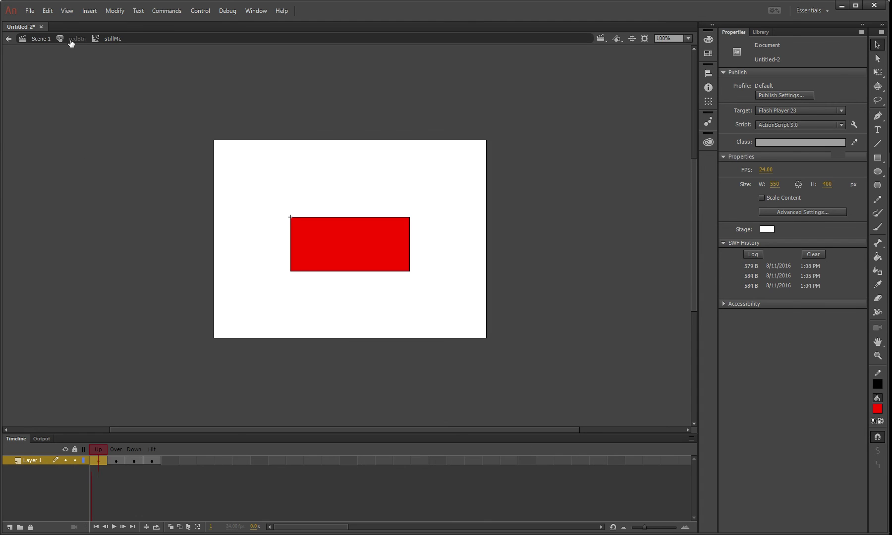
left_click(98, 461)
left_click(117, 460)
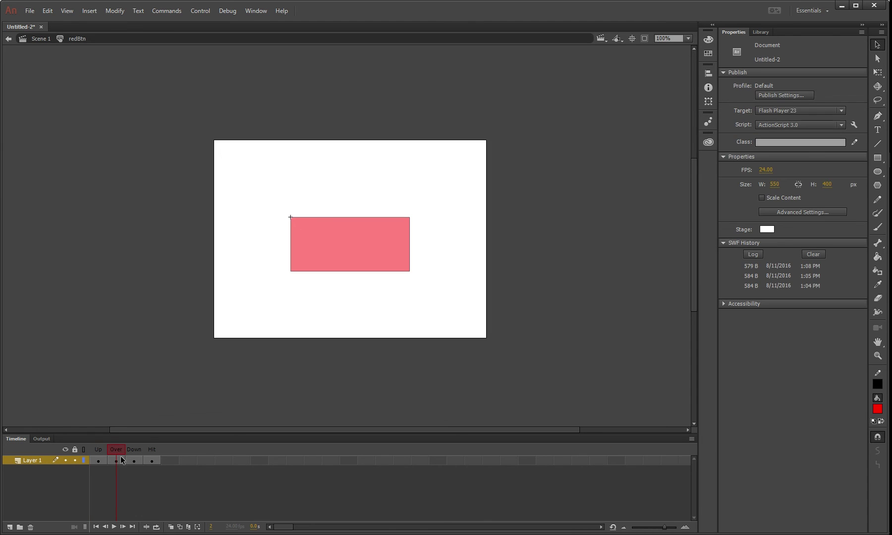
Copy frames 1–6 of redBoxMc's Layer 1 and go back to redBtn's Up frame.
double_click(335, 248)
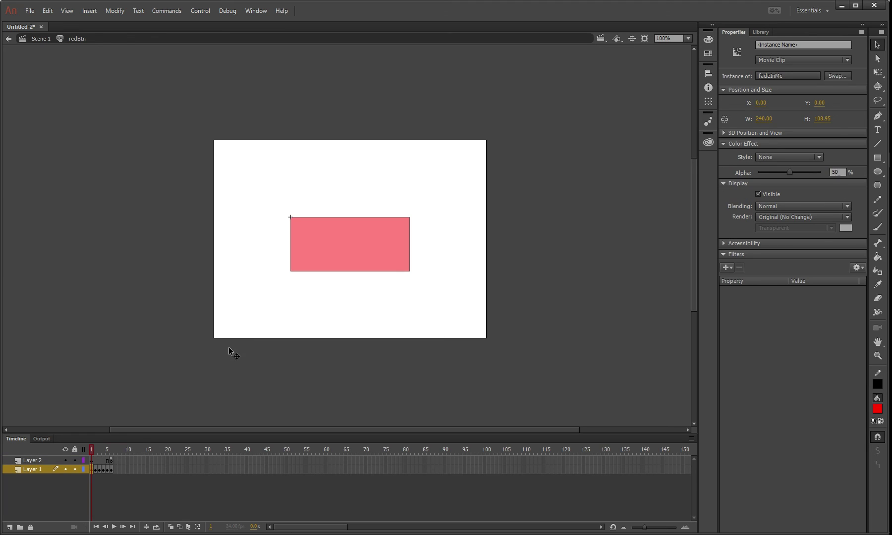
left_click(111, 470)
left_click_drag(111, 470, 93, 473)
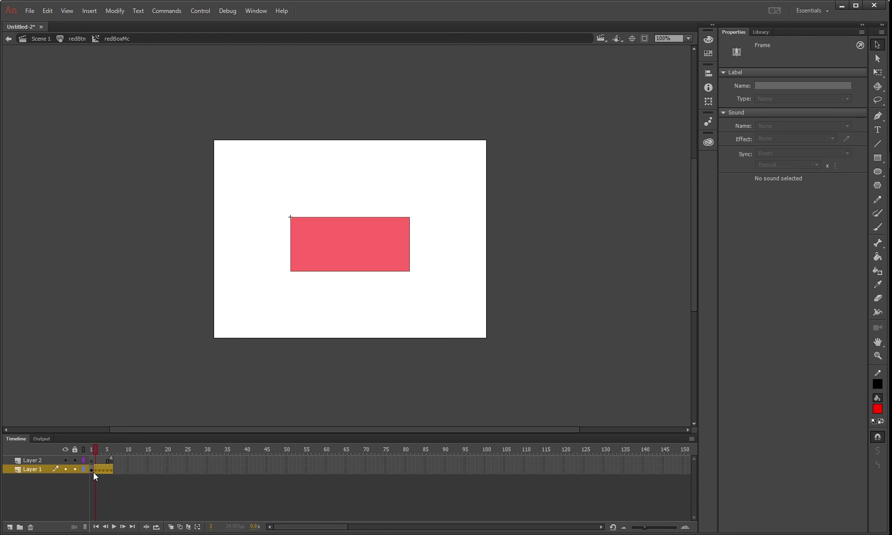
right_click(93, 470)
left_click(124, 334)
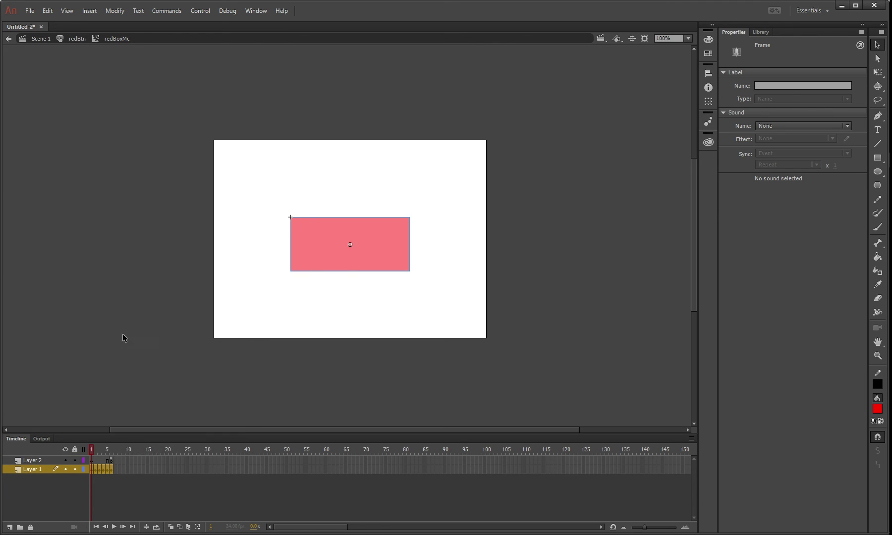
left_click(72, 39)
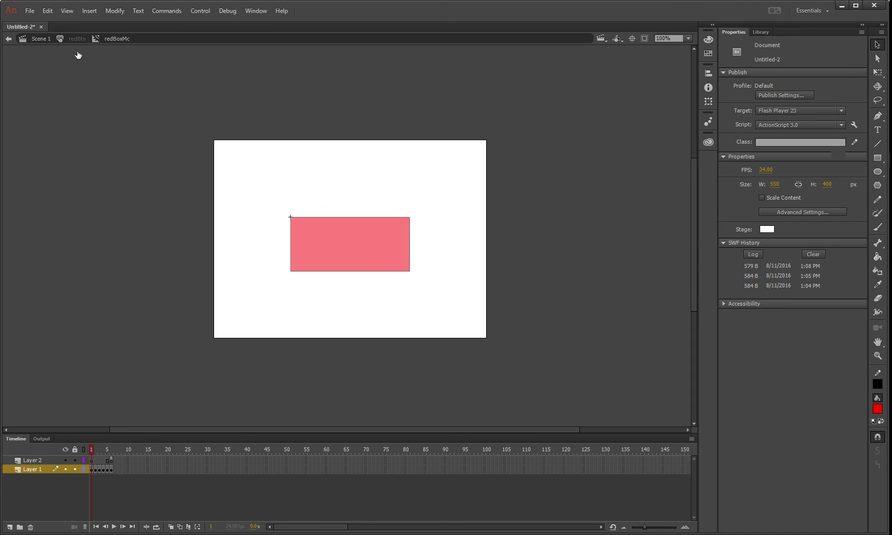
left_click(98, 461)
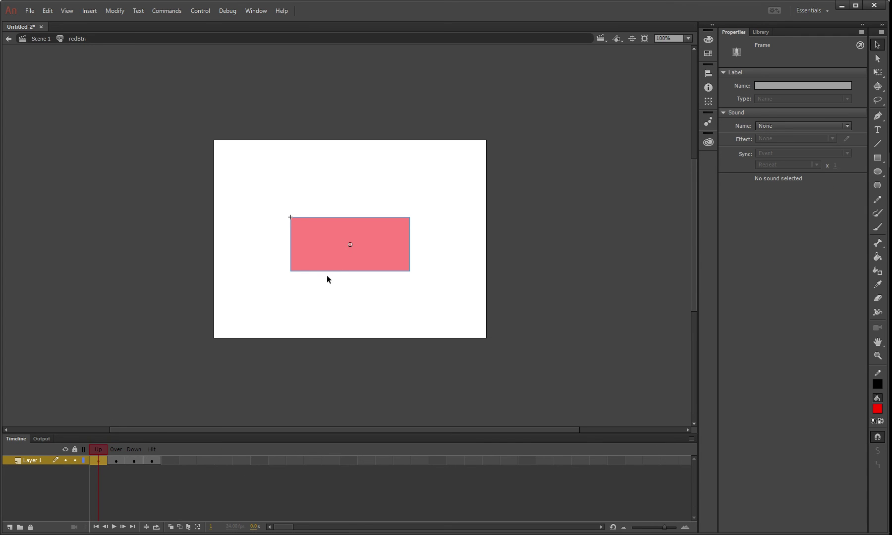
Paste the copied fade frames into stillMc and reverse them into a red-to-pink fade-out.
double_click(335, 260)
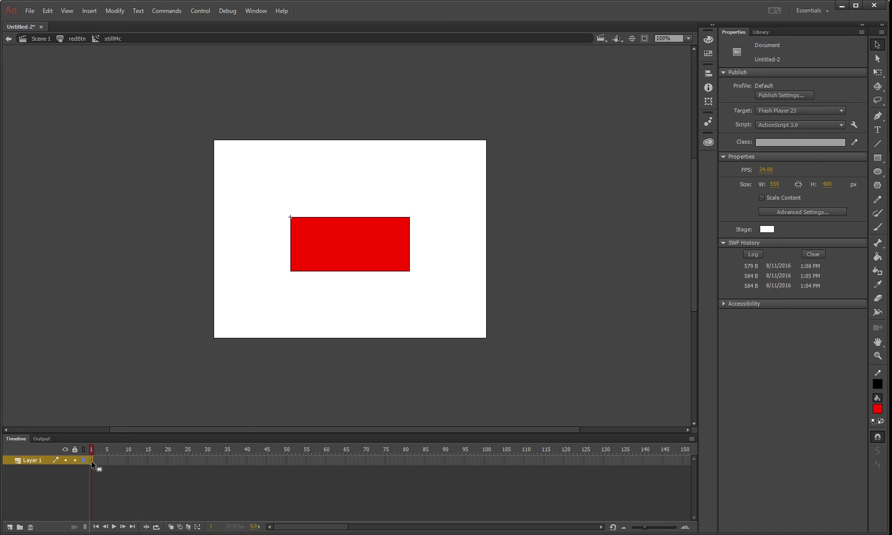
right_click(92, 460)
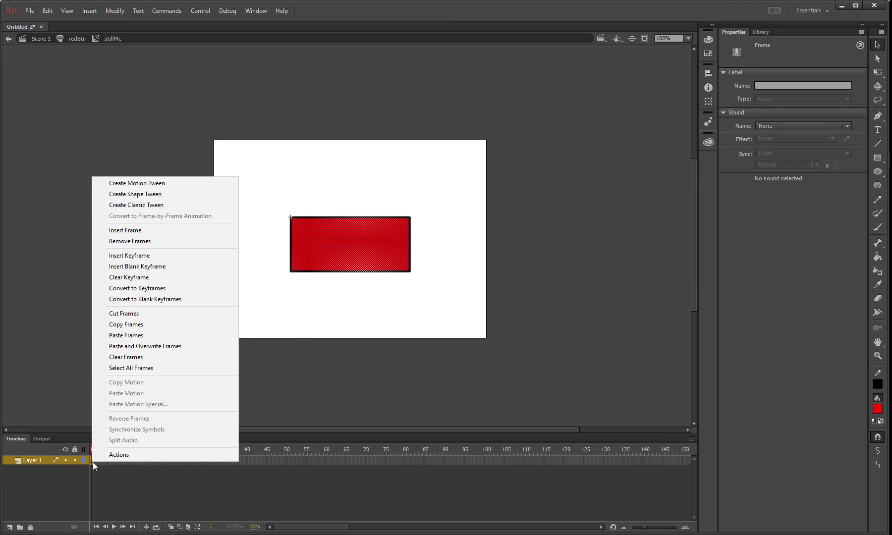
left_click(141, 335)
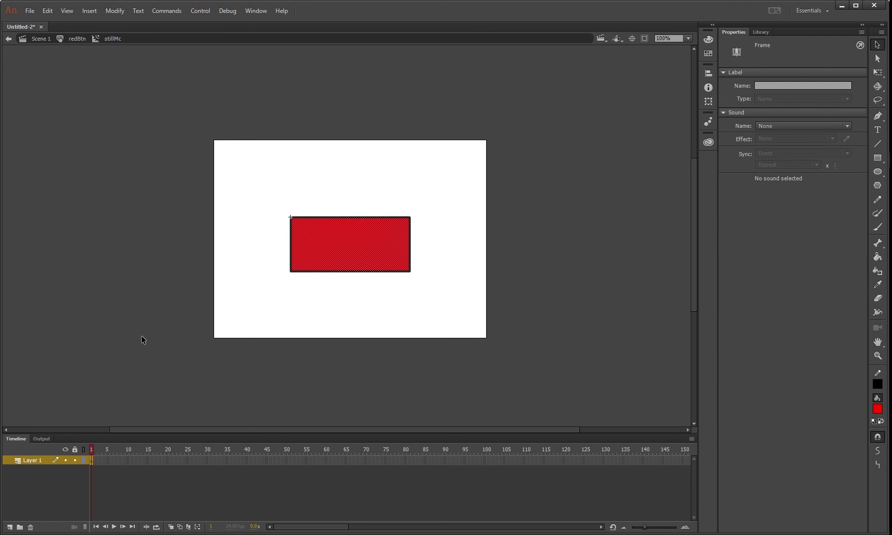
mouse_move(91, 451)
left_mouse_down()
mouse_move(119, 454)
mouse_move(91, 461)
left_mouse_up()
left_click(91, 460)
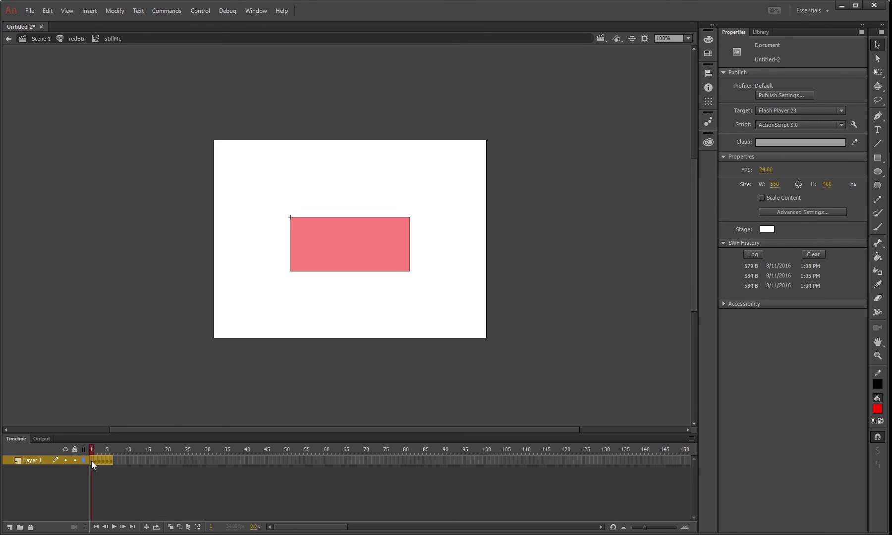
right_click(99, 460)
left_click(148, 420)
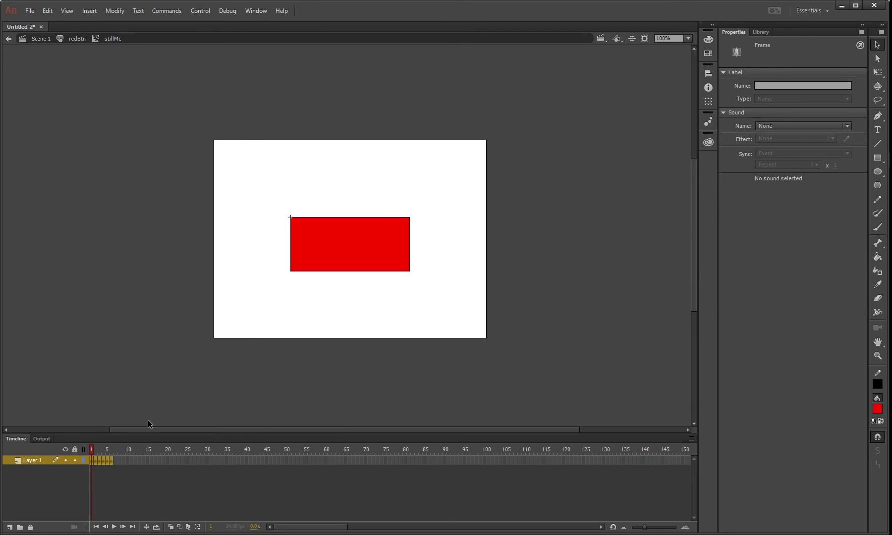
Add Layer 3 with a stop(); action on frame 6, then return to the main scene.
left_click(14, 524)
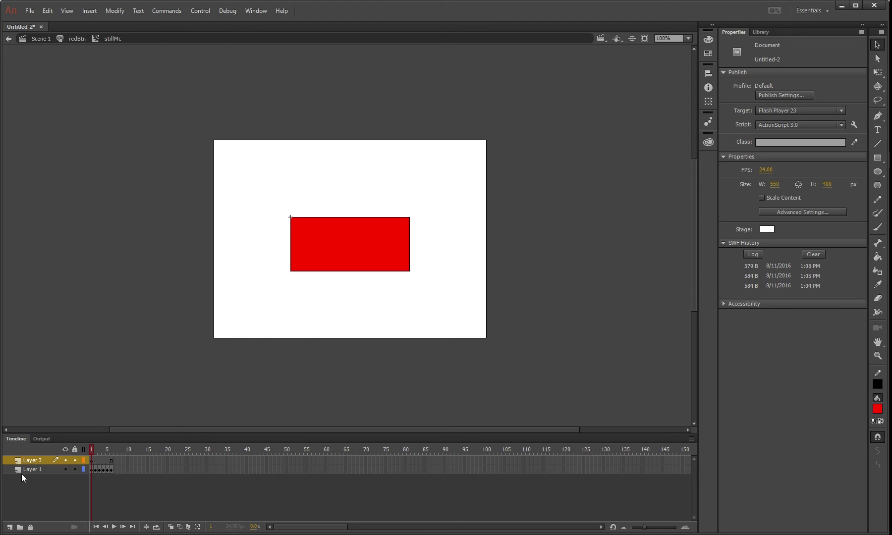
left_click(109, 461)
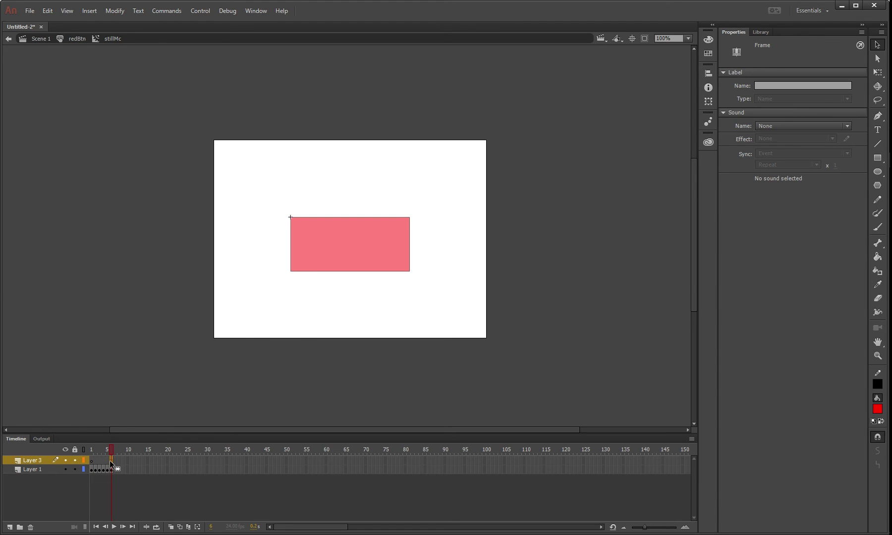
key("F9")
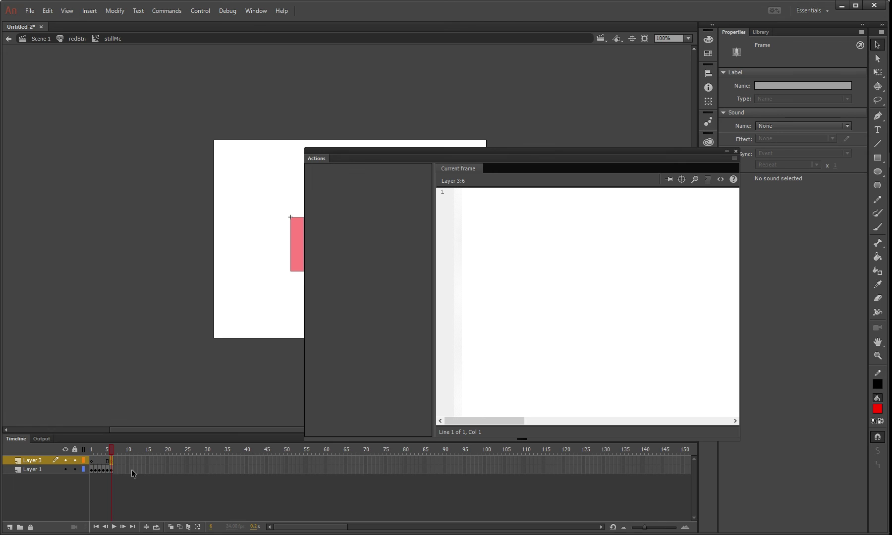
type("stop();")
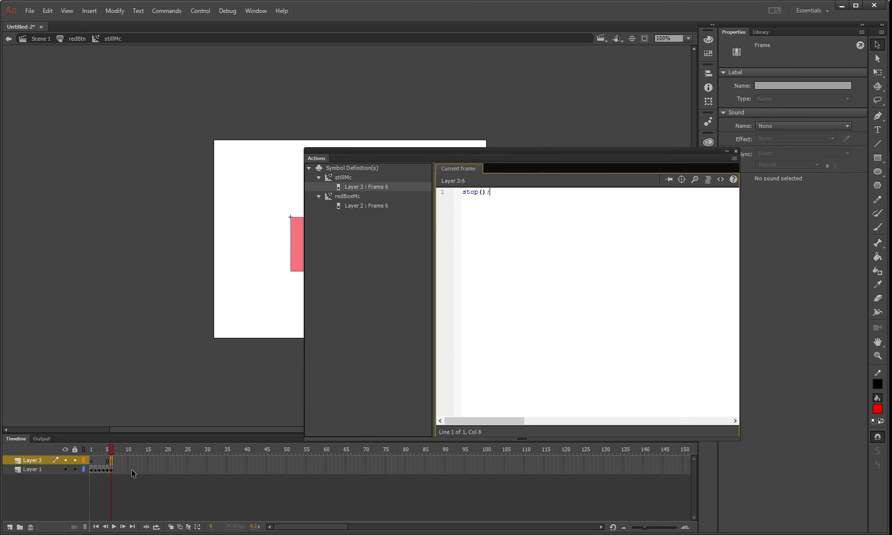
left_click(736, 151)
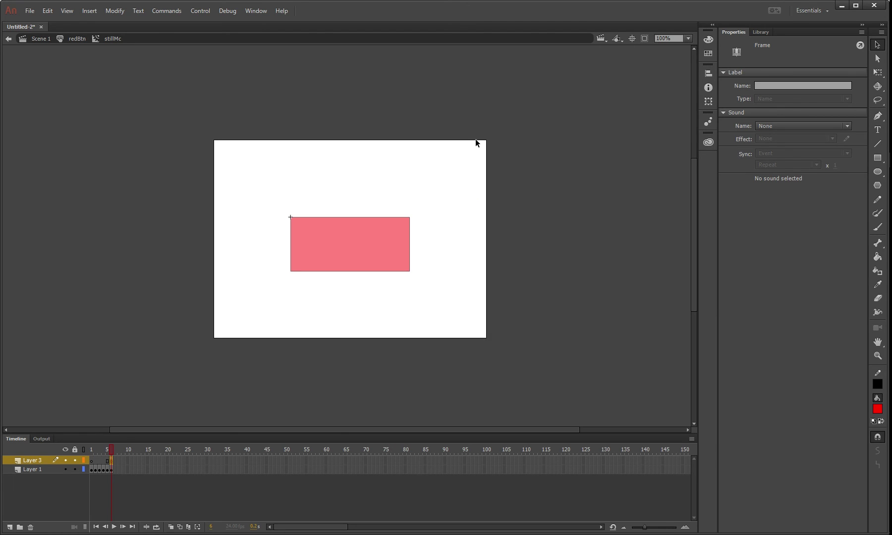
left_click(475, 142)
Select the redBtn button on Scene 1 and test-run the movie to check the roll-off fade.
left_click(45, 39)
key("ctrl+Return")
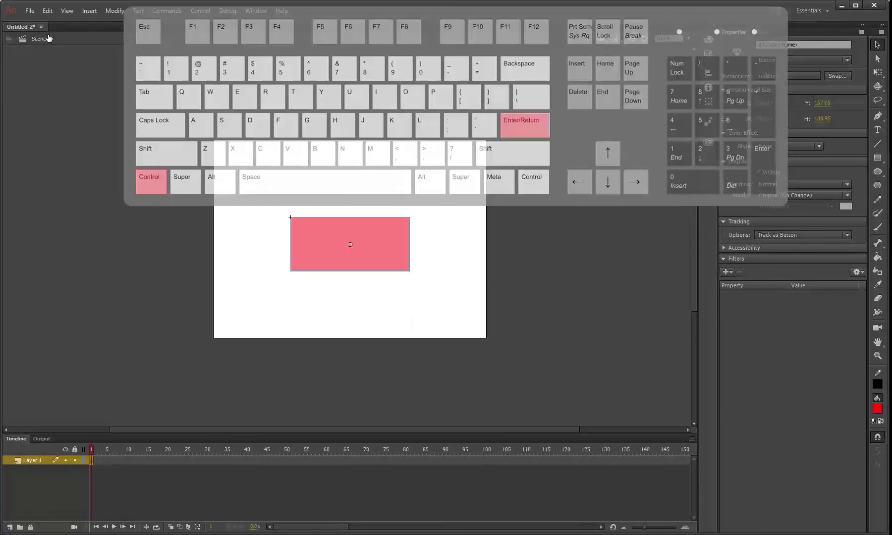